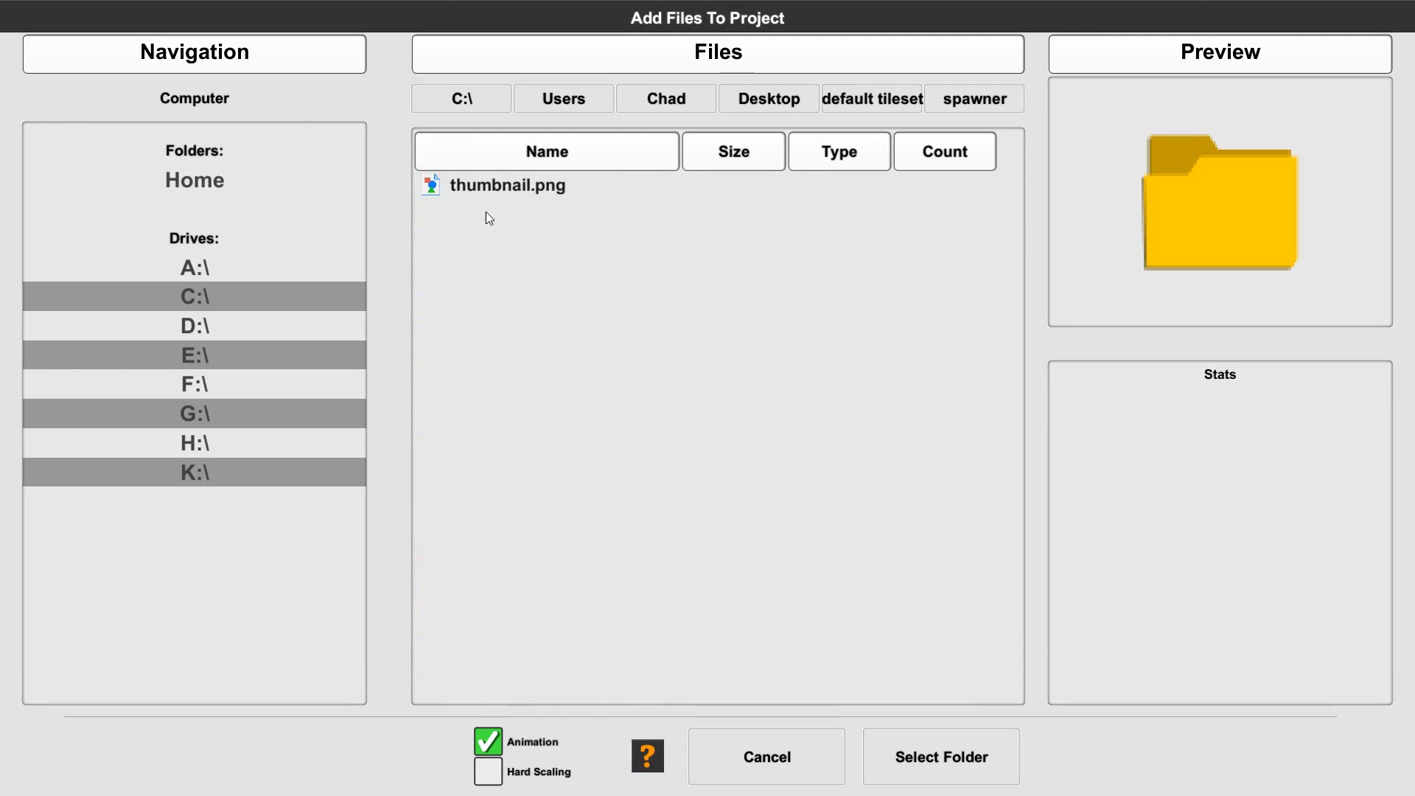
Add the spawner folder containing thumbnail.png to the project with the Animation option enabled
click(489, 193)
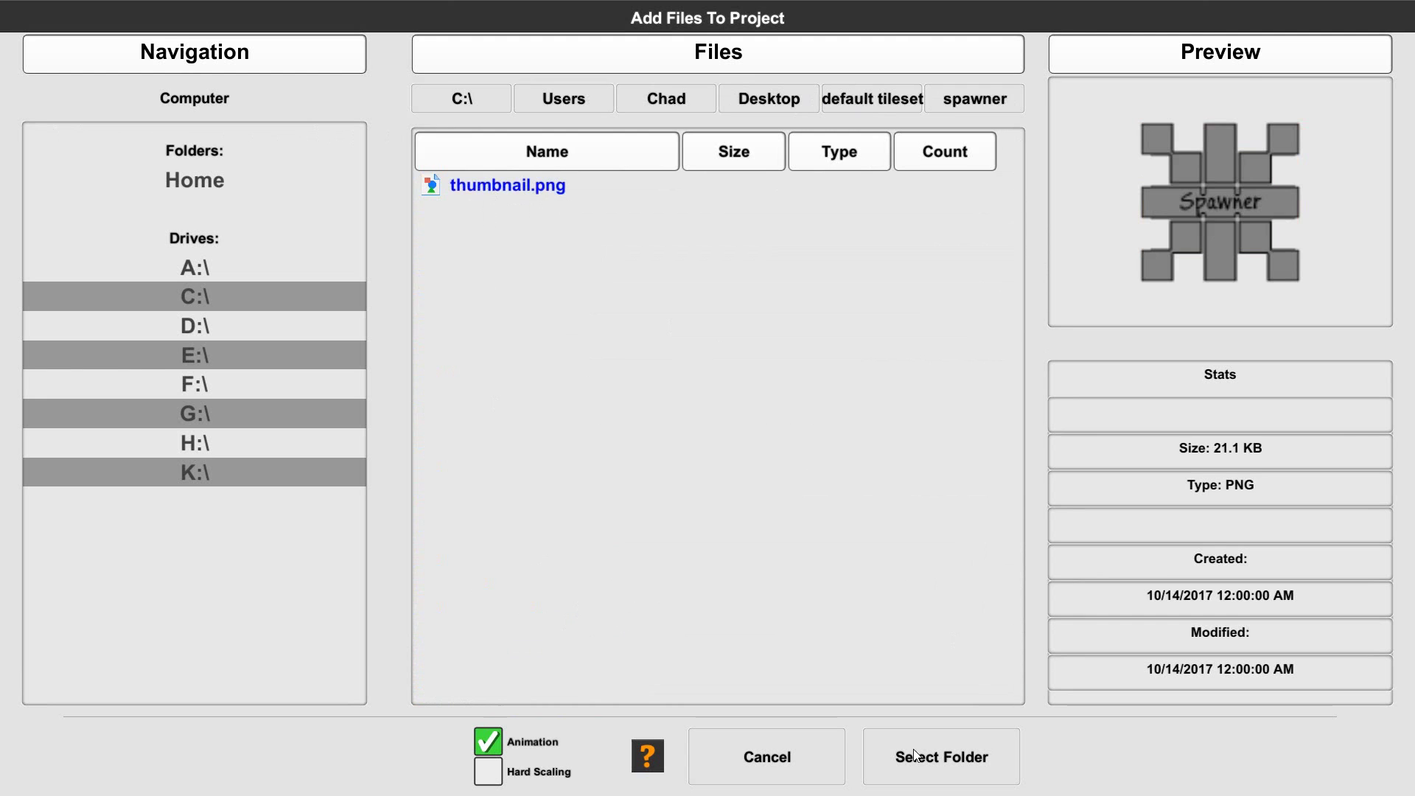
click(969, 759)
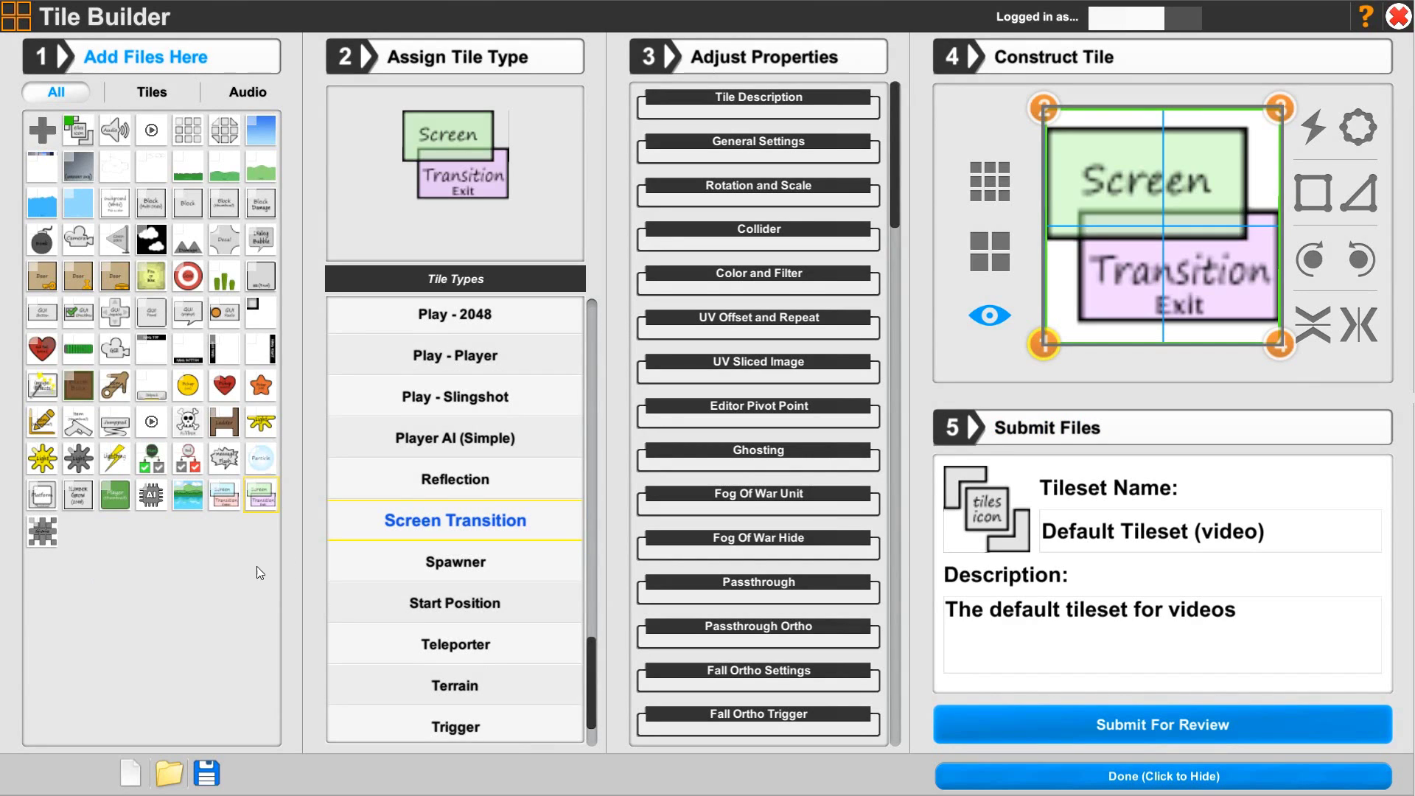
Assign the Spawner tile type to the newly added spawner tile
click(41, 544)
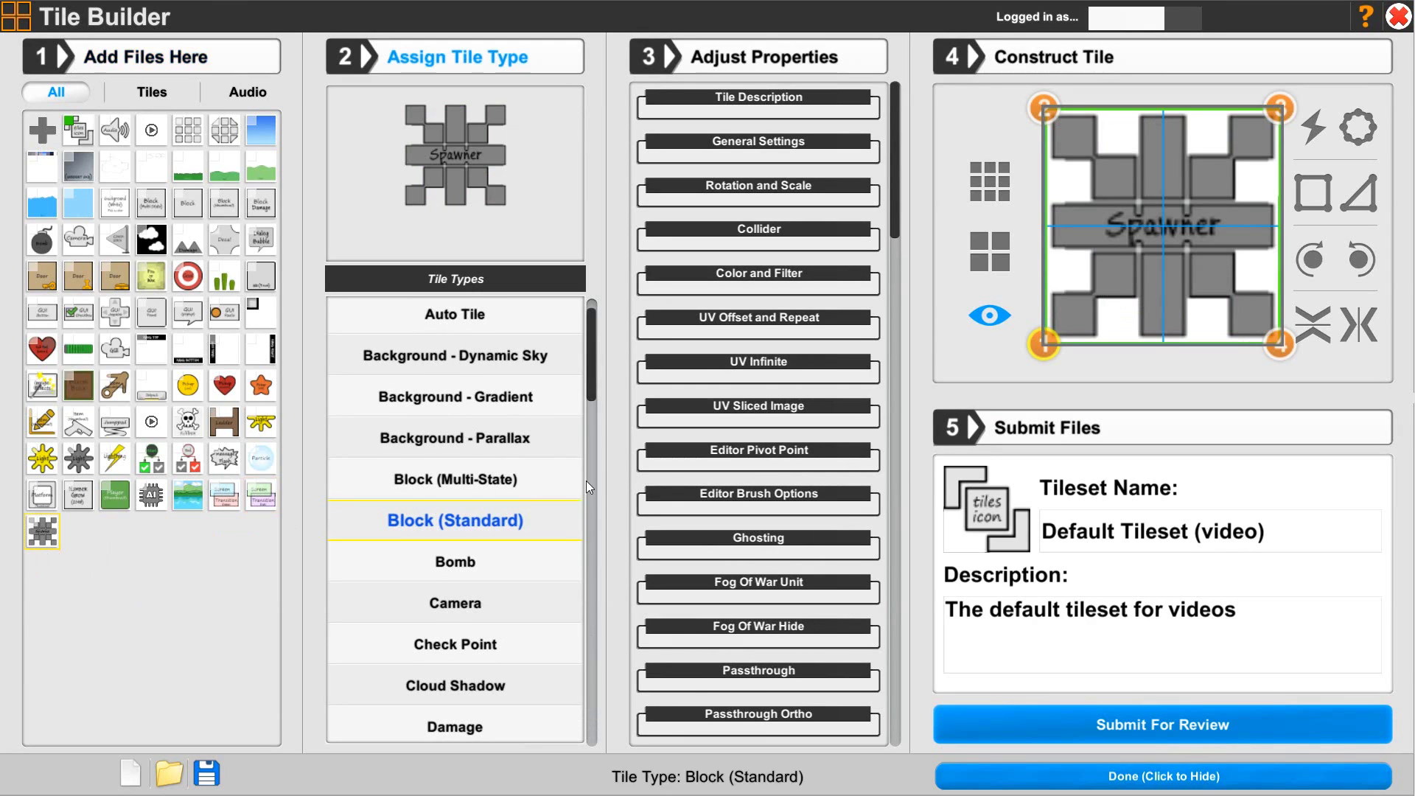
drag(595, 390, 591, 423)
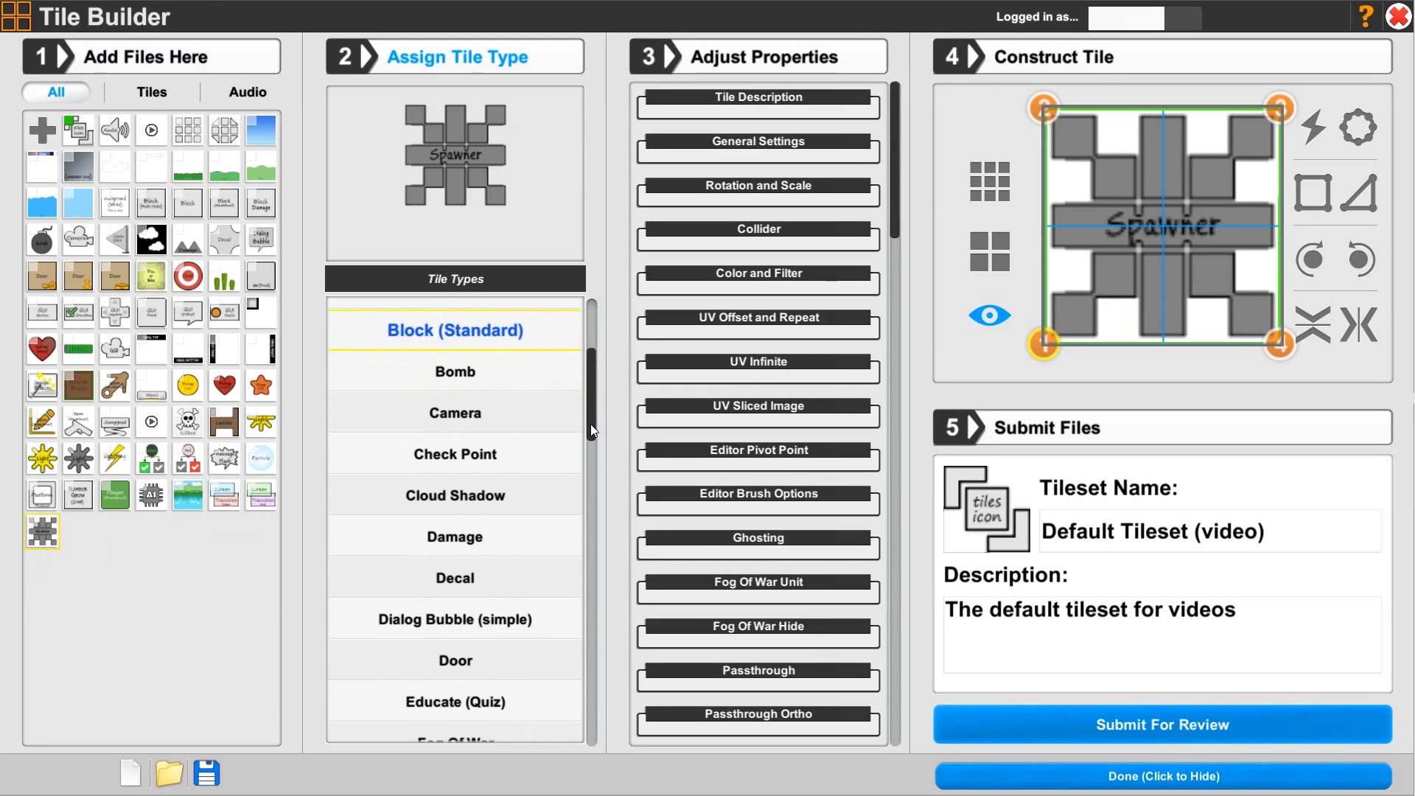
drag(590, 423, 589, 435)
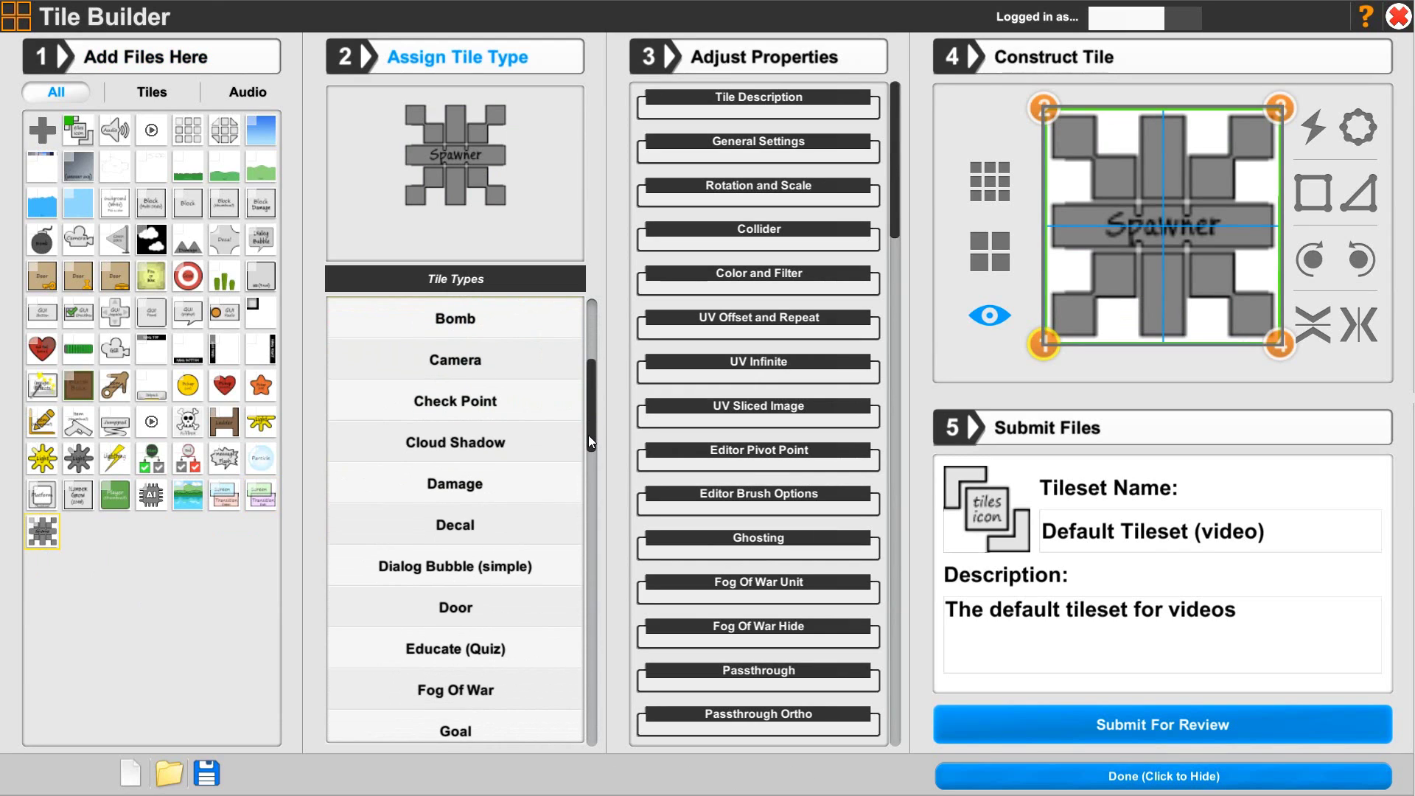
drag(588, 435, 578, 666)
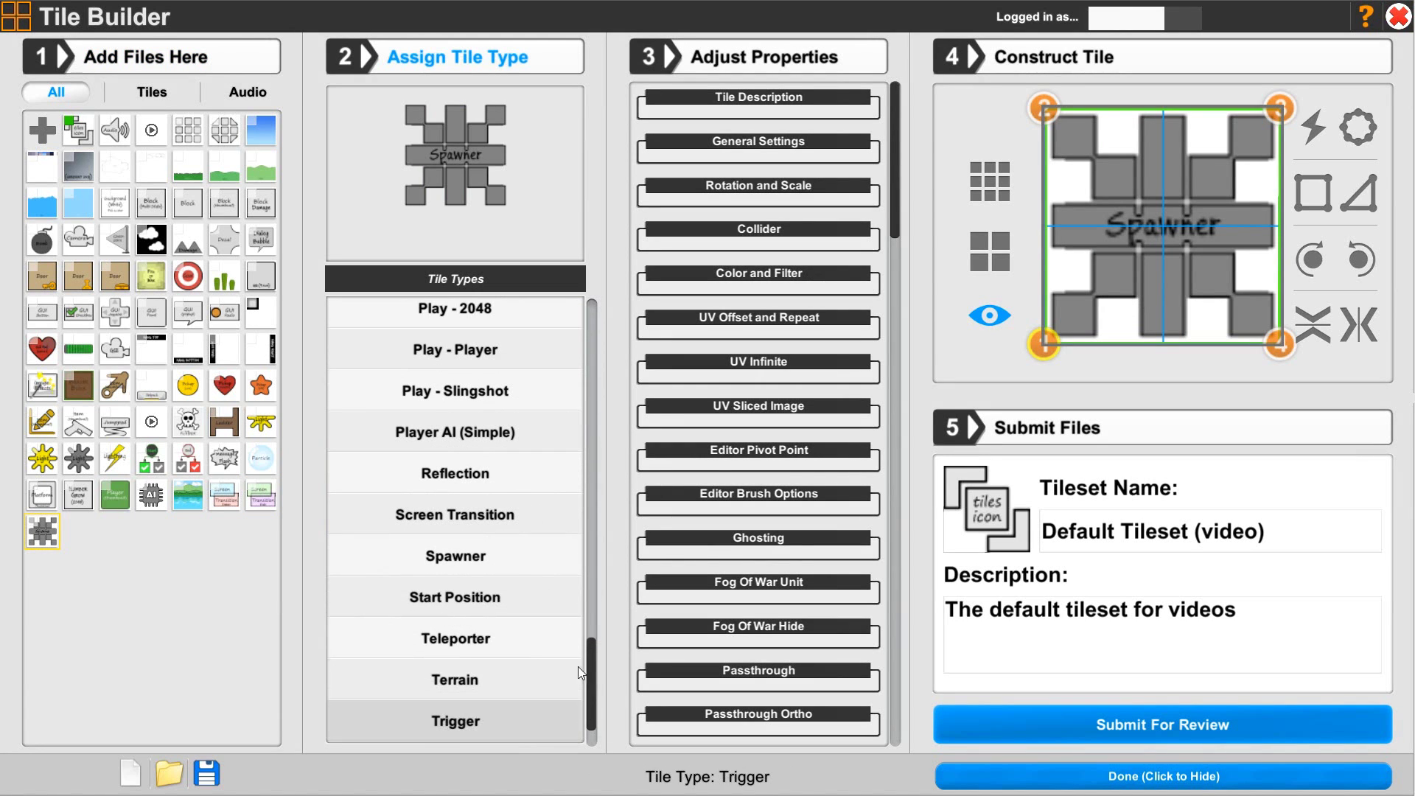
click(413, 558)
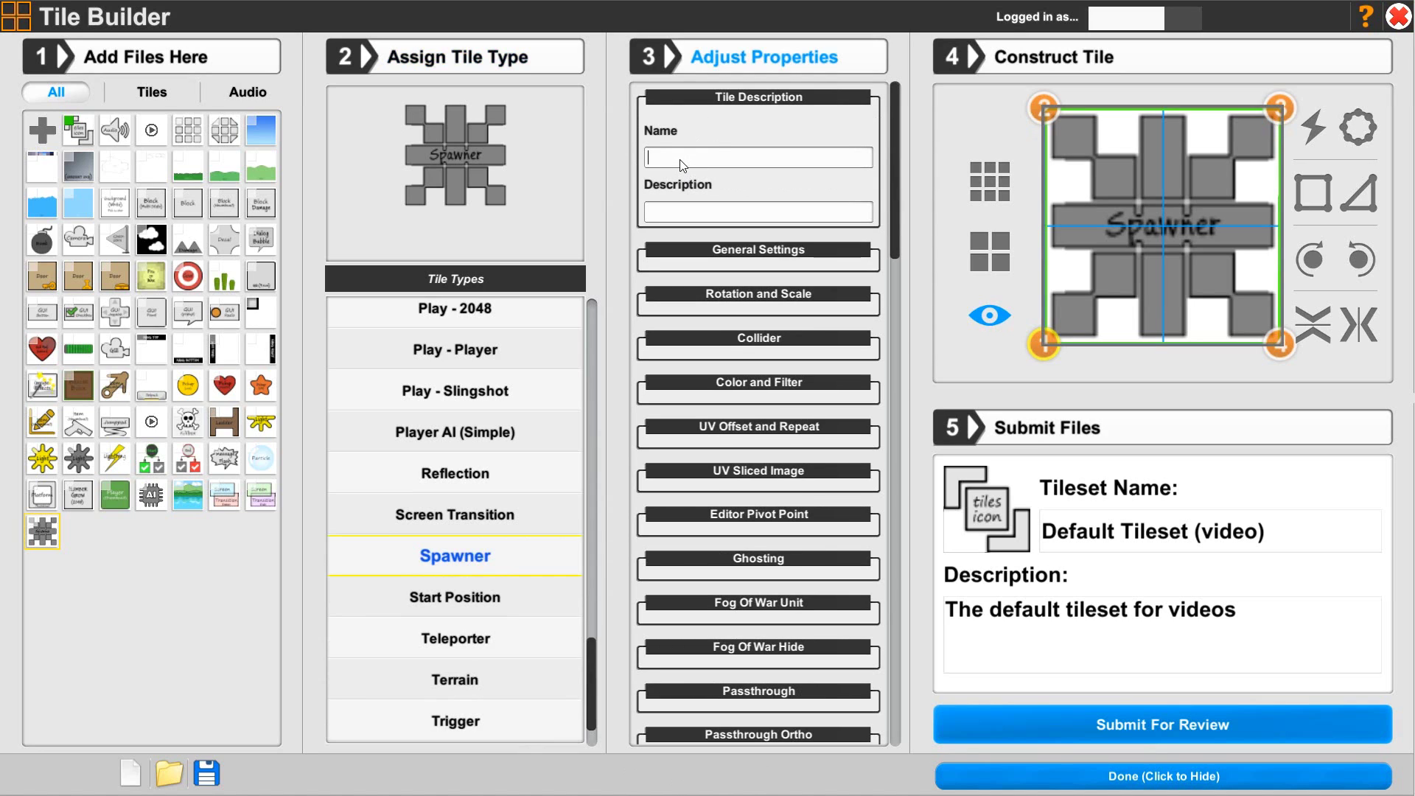
Name the tile "Spawner" and give it the description "Spawn tile"
text(Spawner)
text(Spawn)
text( tile)
click(690, 100)
In General Settings, turn off Receive light, assign the tile's thumbnail image, and set the image offset to -4
click(728, 141)
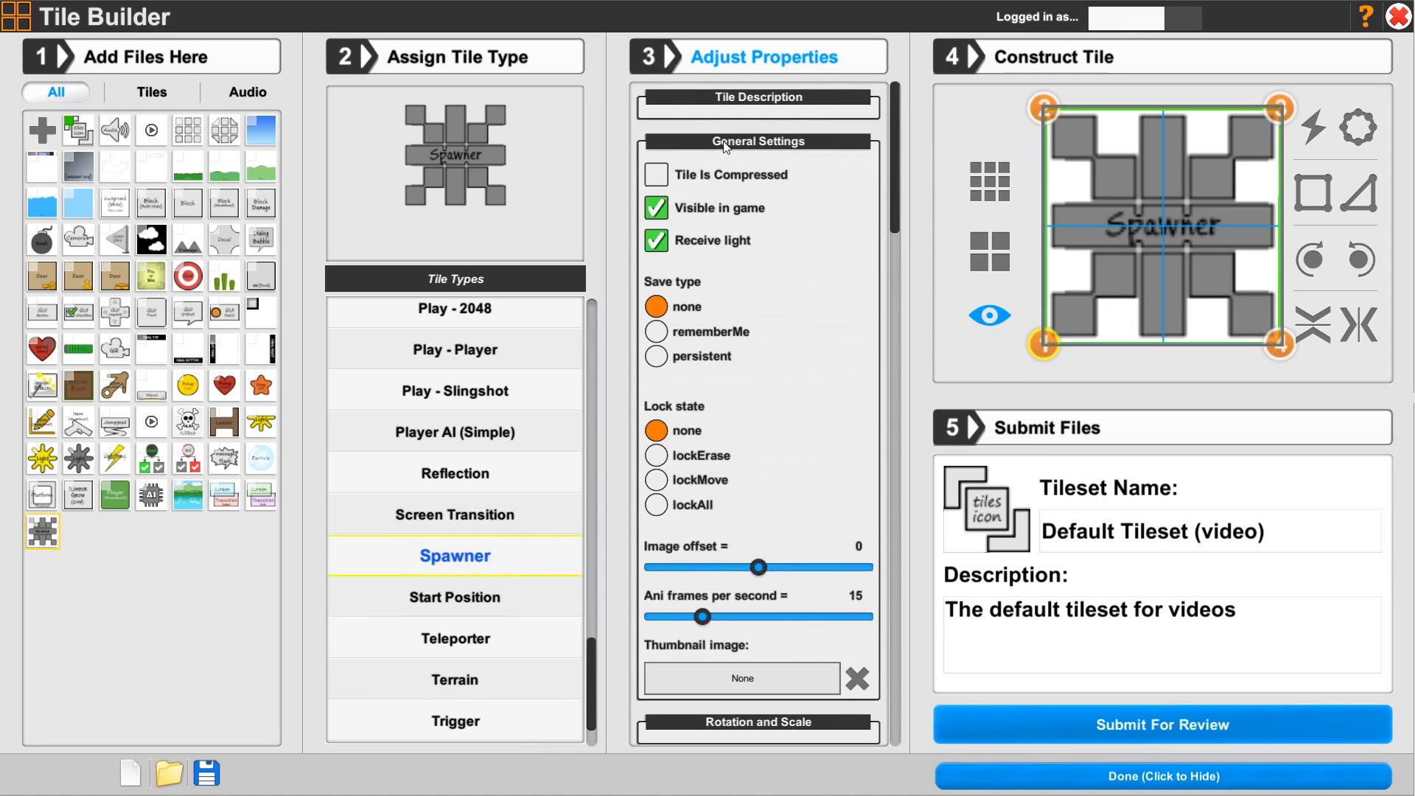
click(656, 240)
click(722, 679)
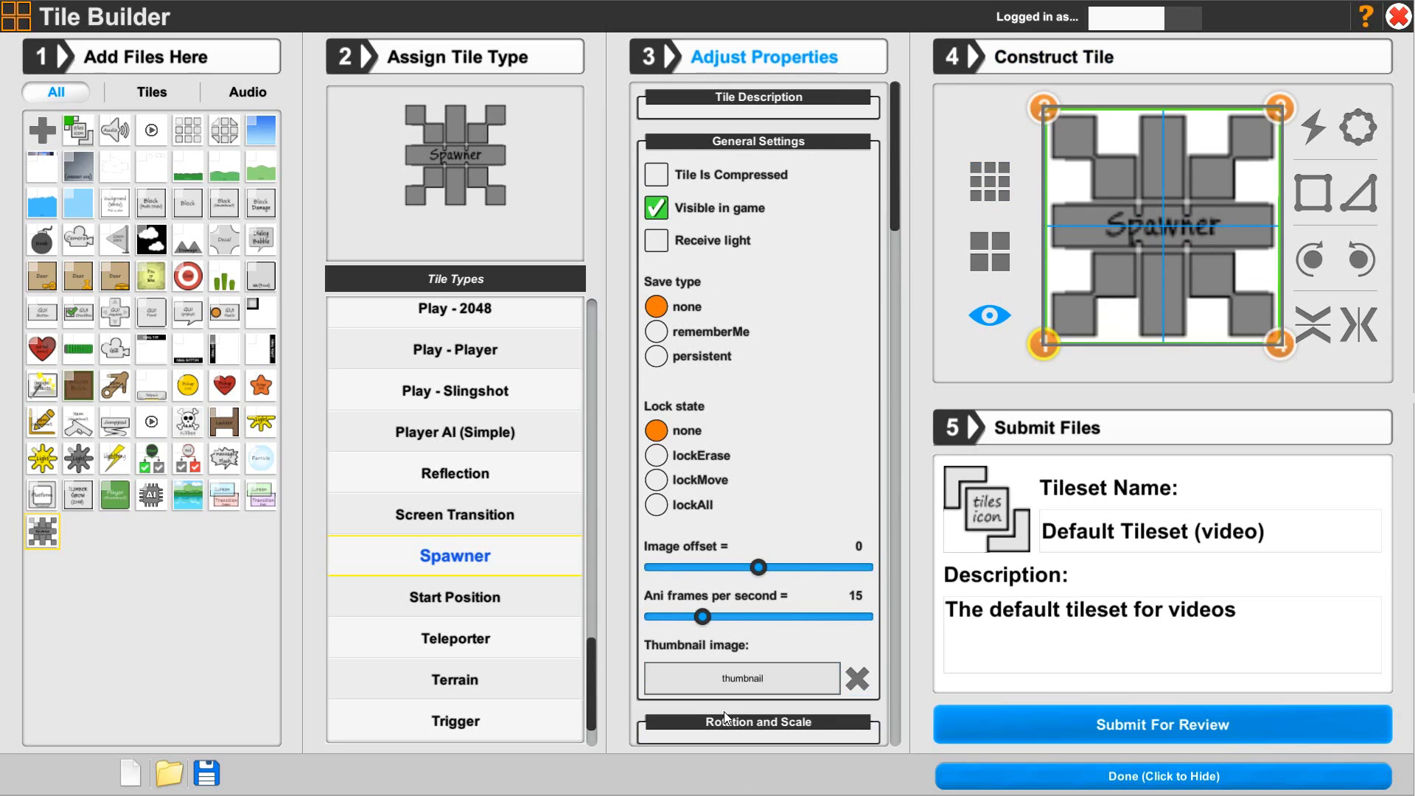
click(689, 566)
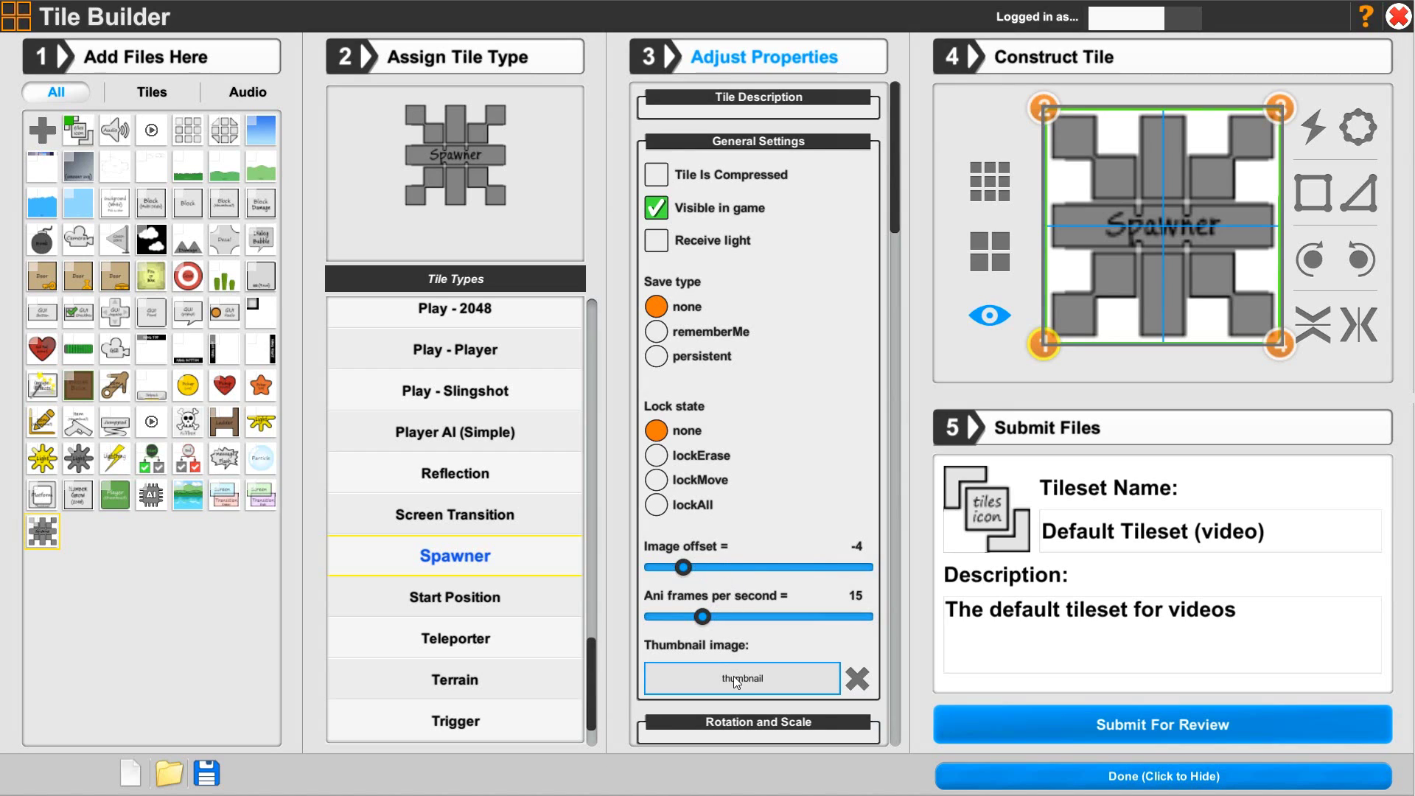
click(731, 146)
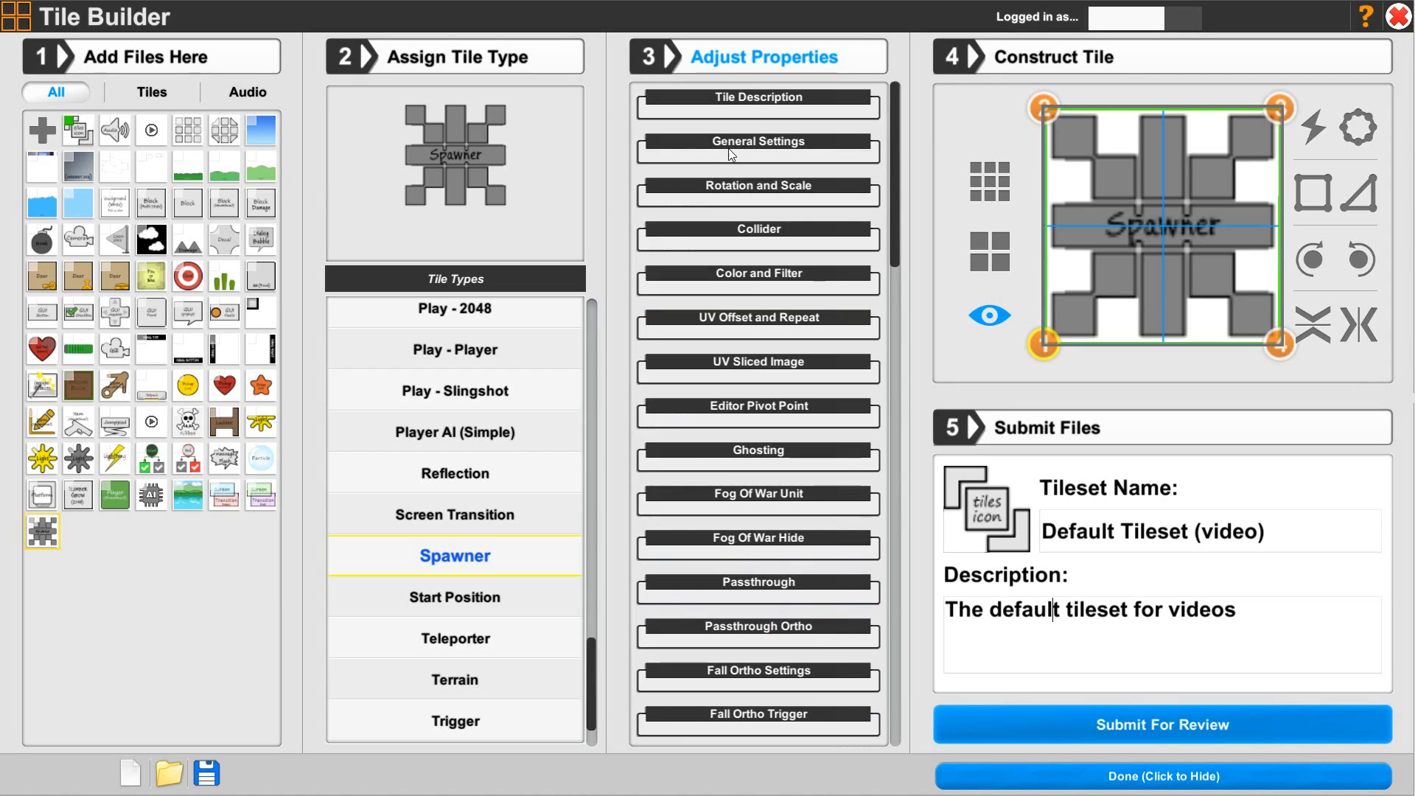
Turn off Collider when holding in the tile's Collider settings
click(723, 230)
click(657, 329)
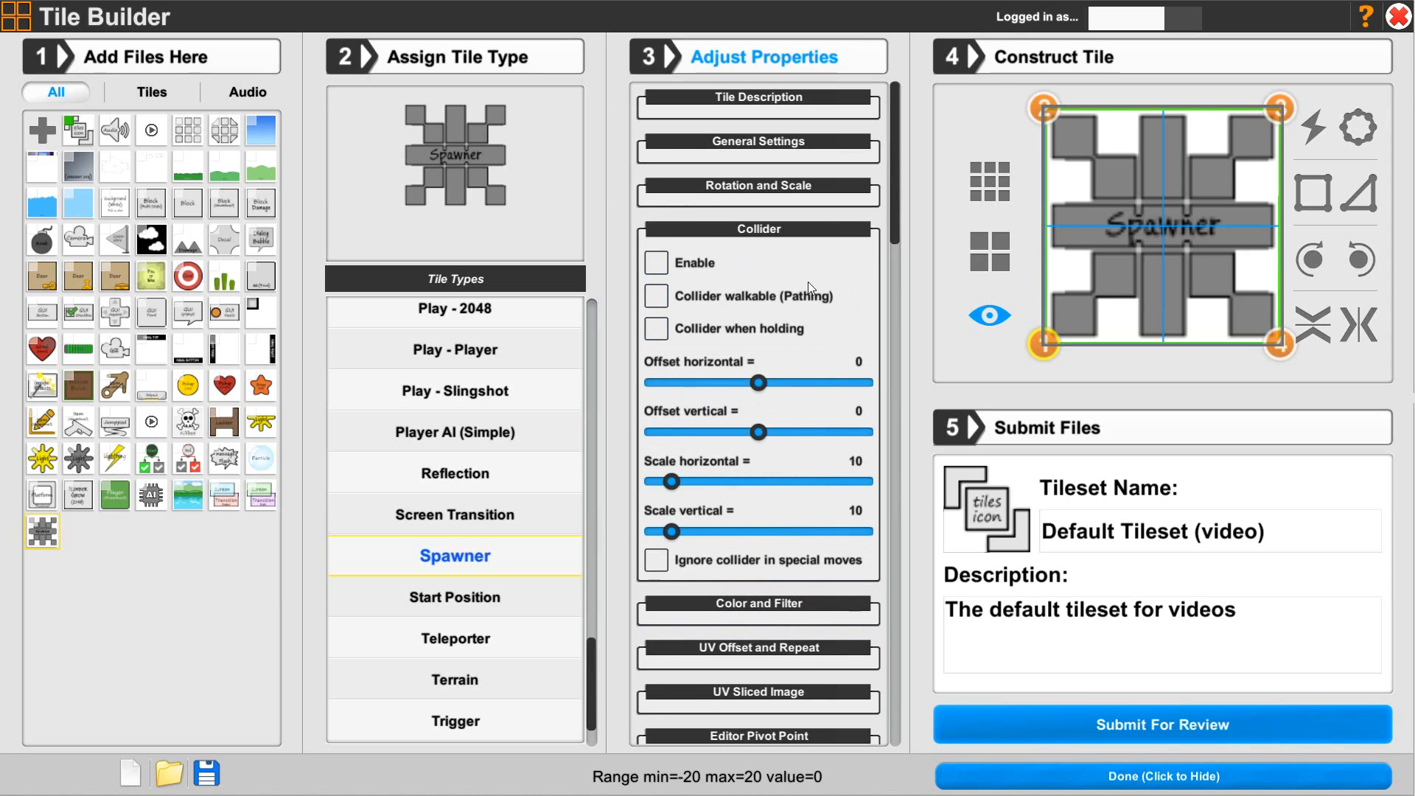
click(746, 232)
In Spawn Settings, set the spawn time count down to 90 and leave Spawn till time runs out off
scroll(900, 269, down, 1)
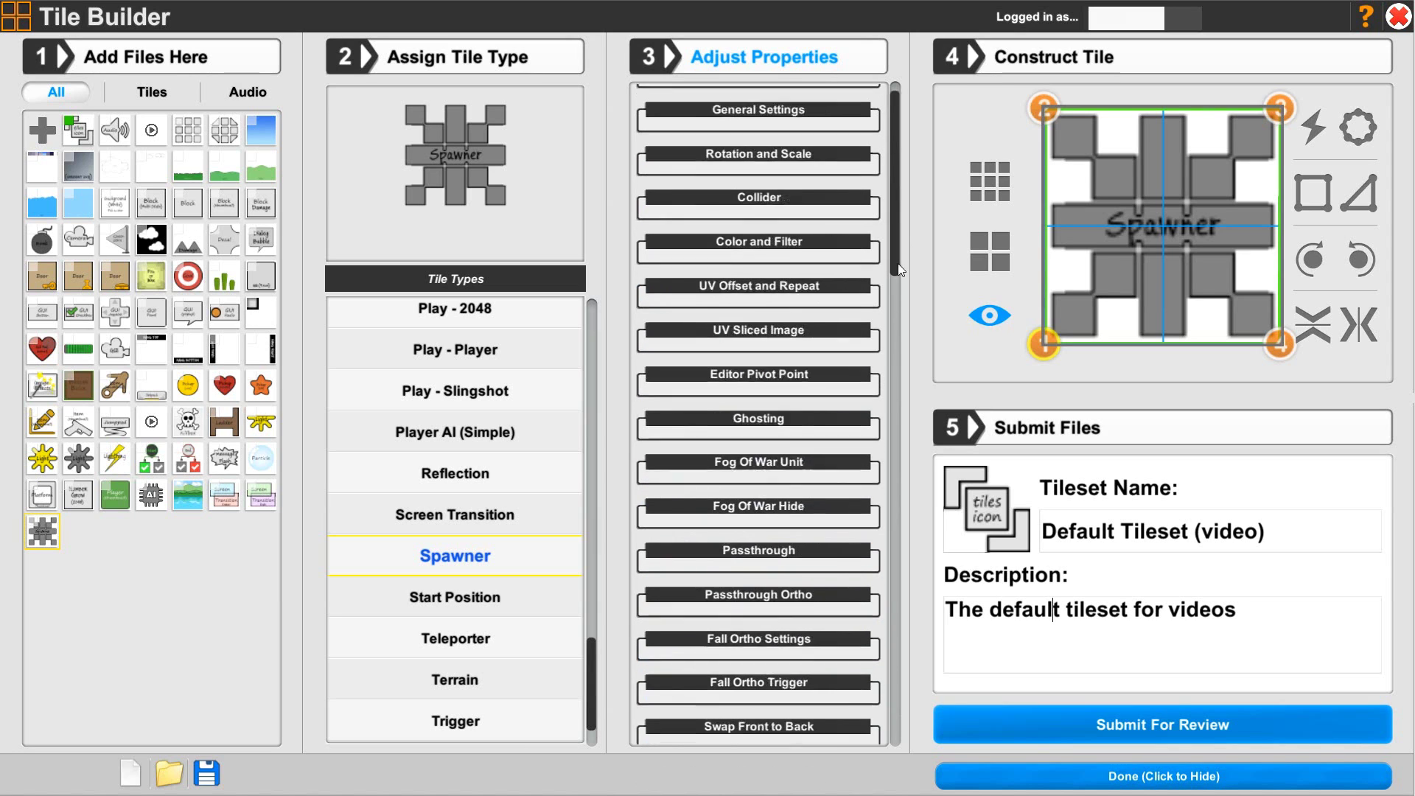
drag(899, 269, 895, 745)
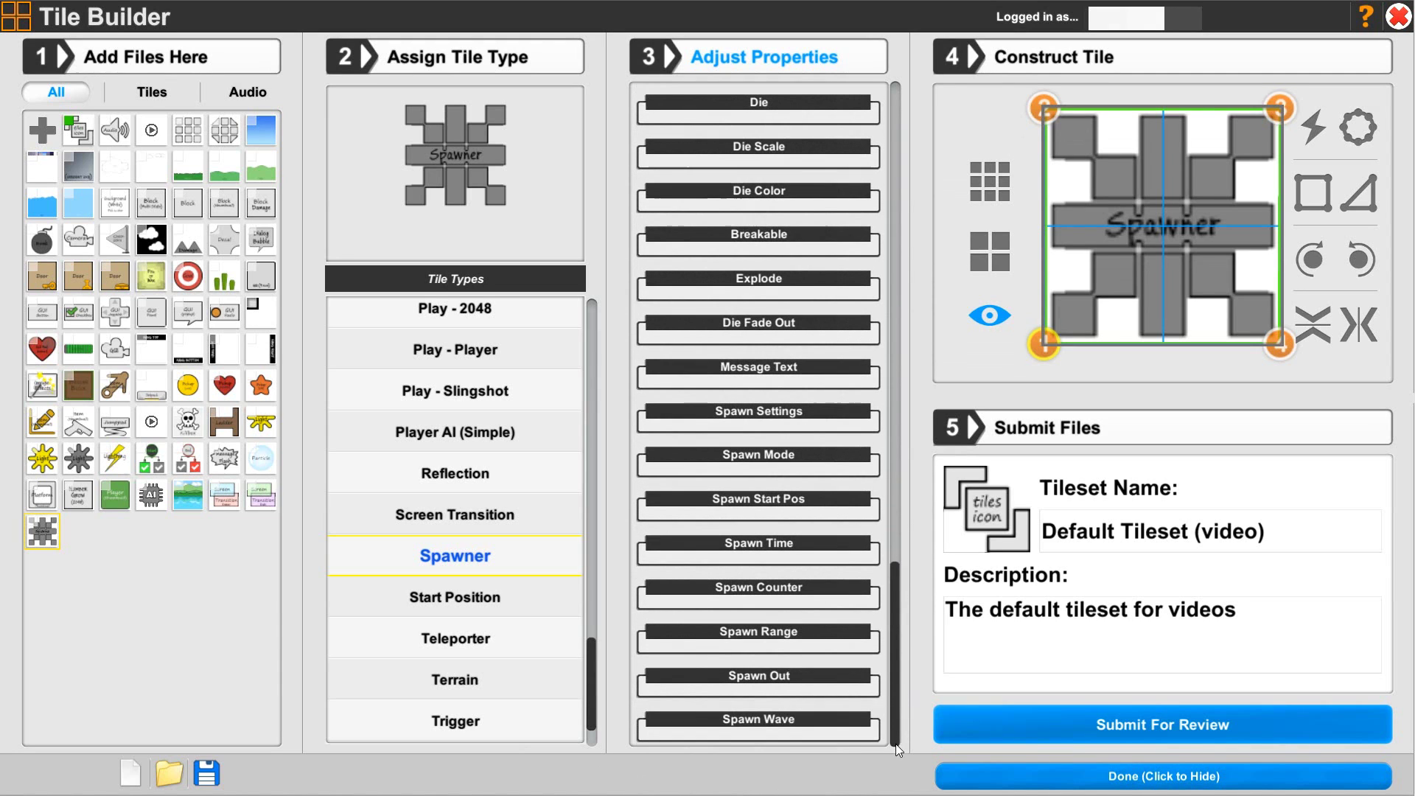
click(716, 412)
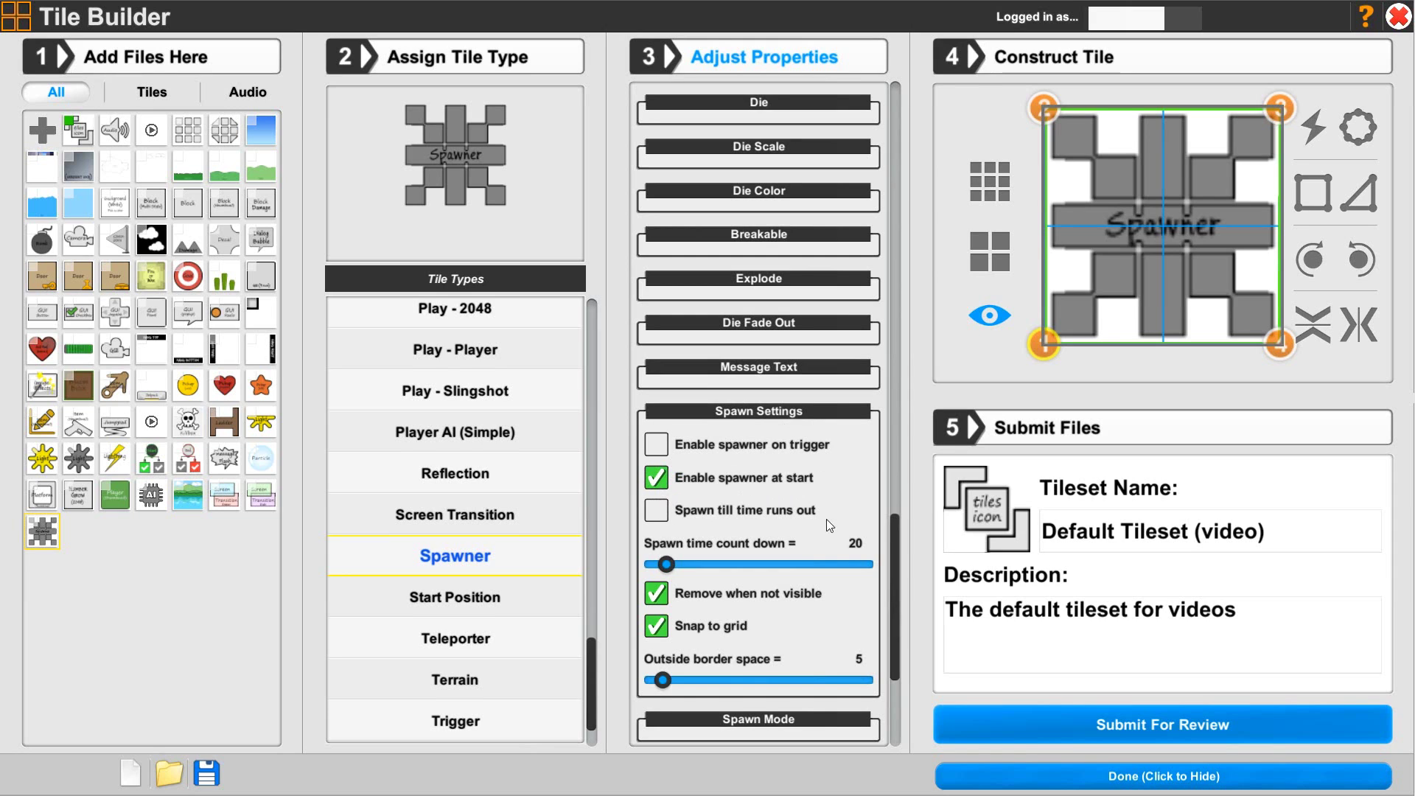
drag(893, 538, 887, 619)
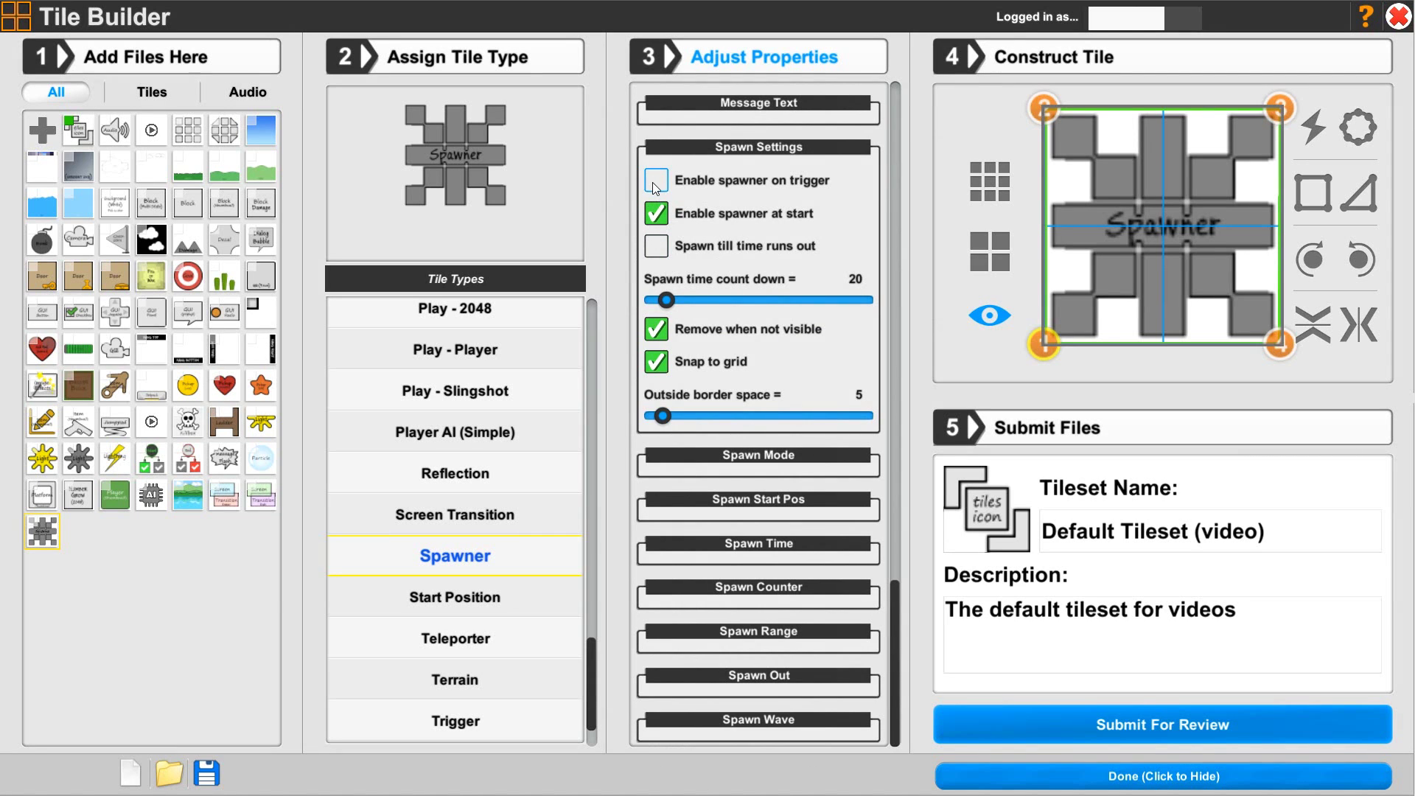
click(655, 212)
click(658, 251)
drag(714, 300, 721, 304)
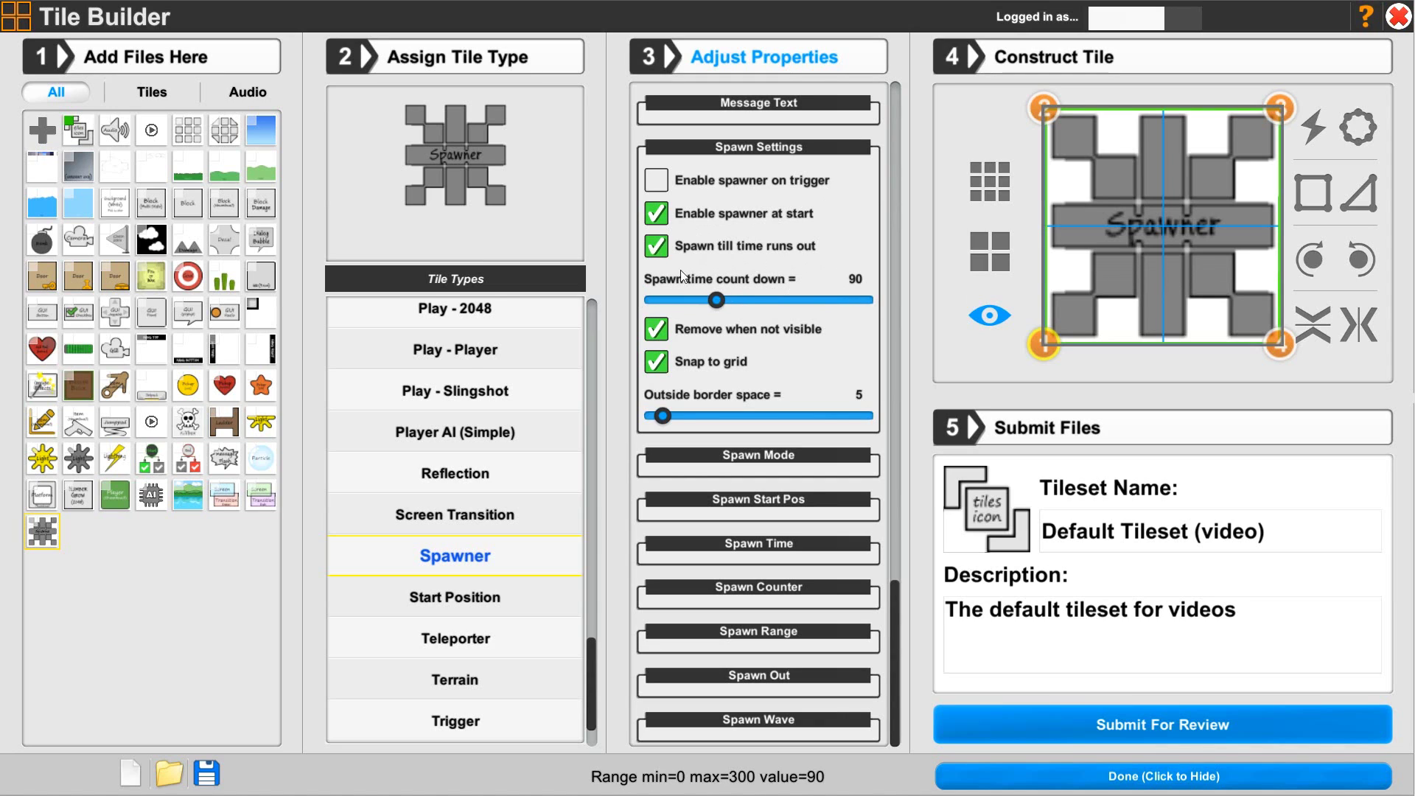
click(658, 248)
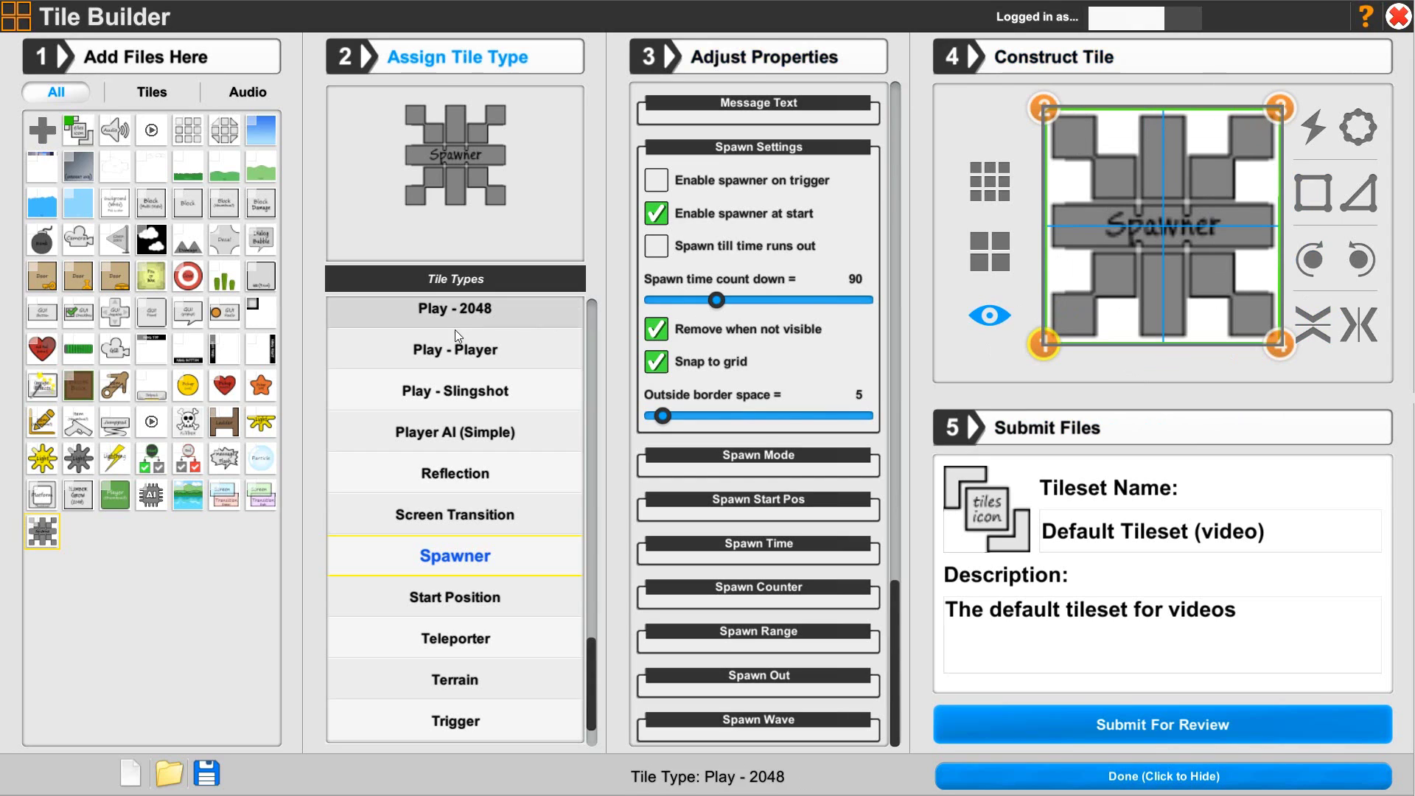
Set the spawn radius buffer to 5 in Spawn Mode, and collapse the Spawn Mode and Spawn Settings sections
click(760, 452)
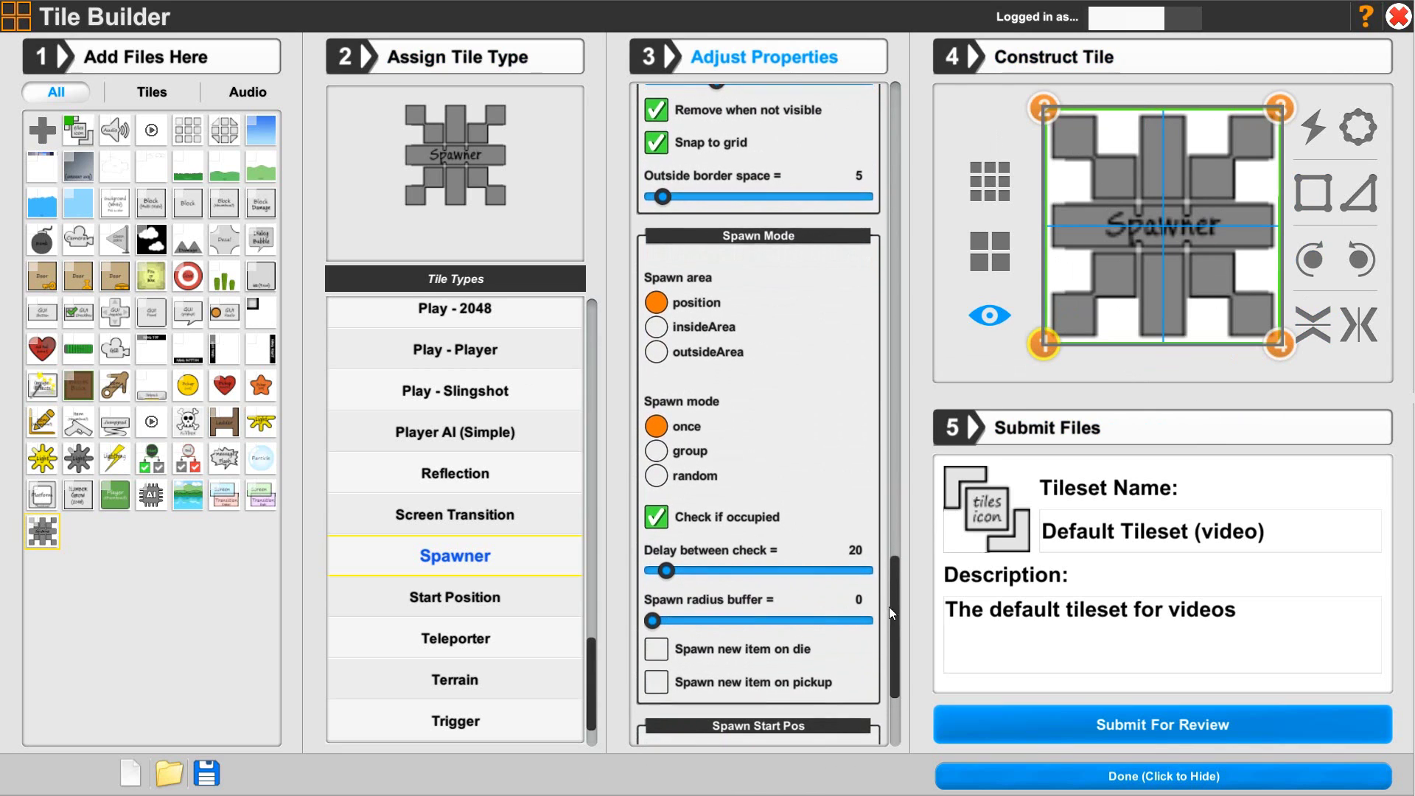
drag(893, 609, 895, 631)
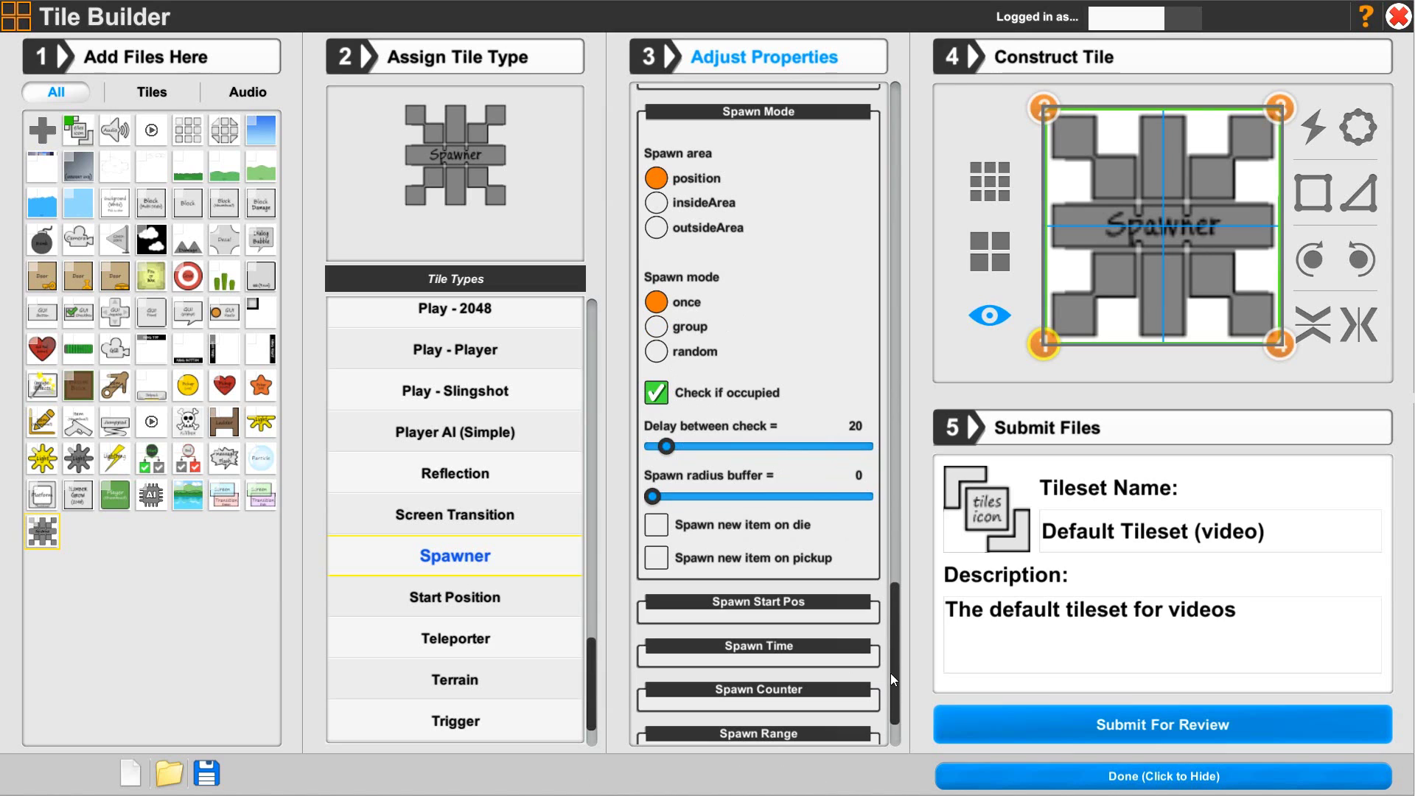
drag(892, 662, 891, 692)
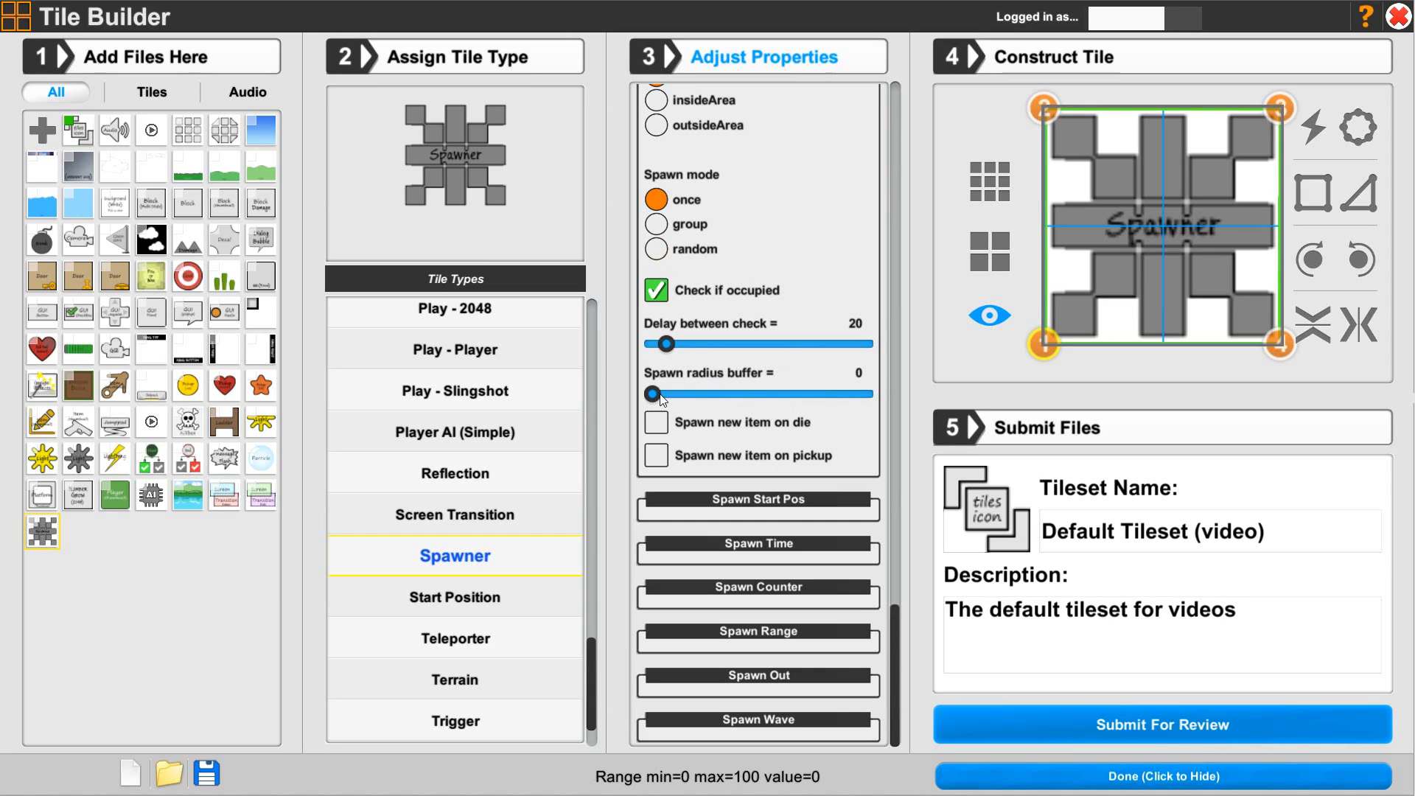
drag(668, 394, 673, 396)
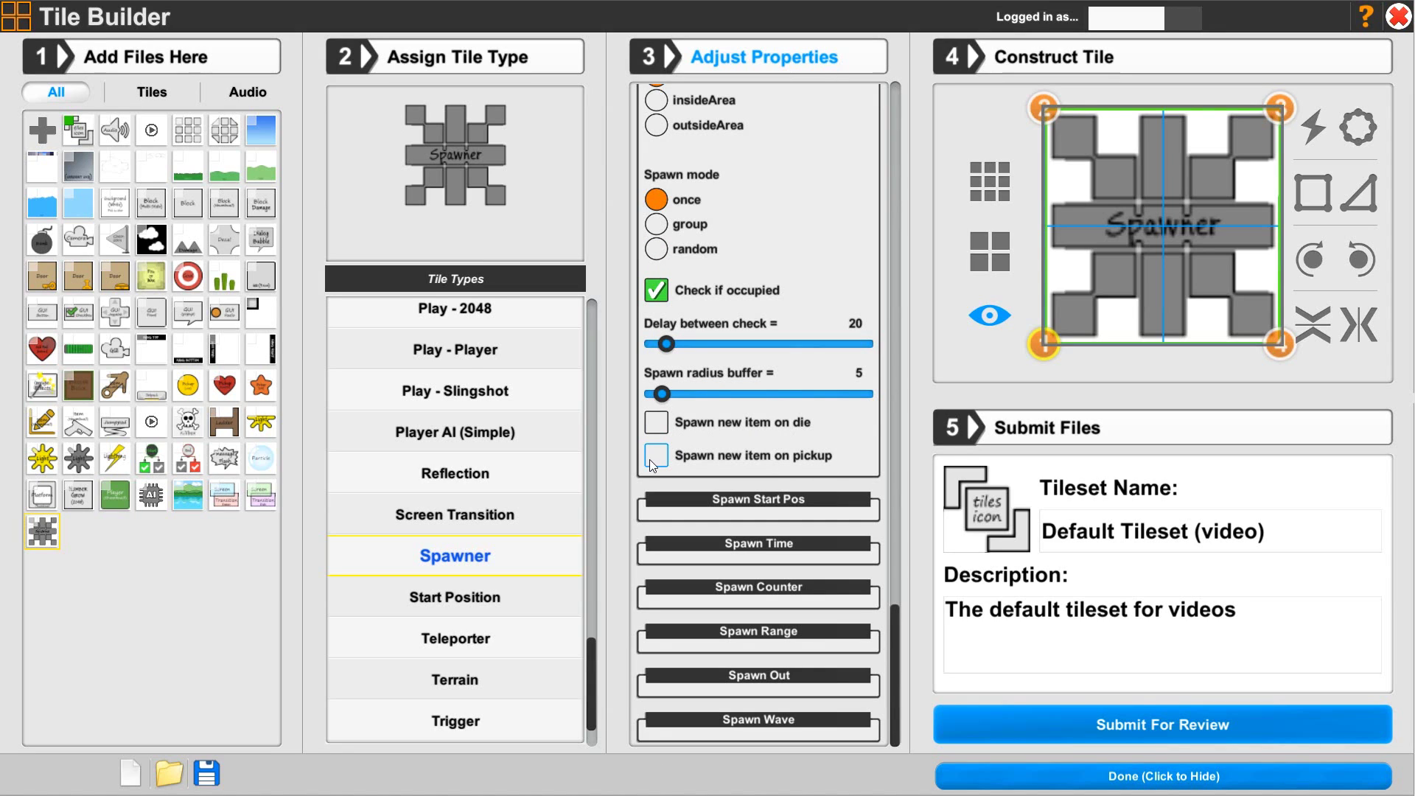
scroll(661, 421, up, 5)
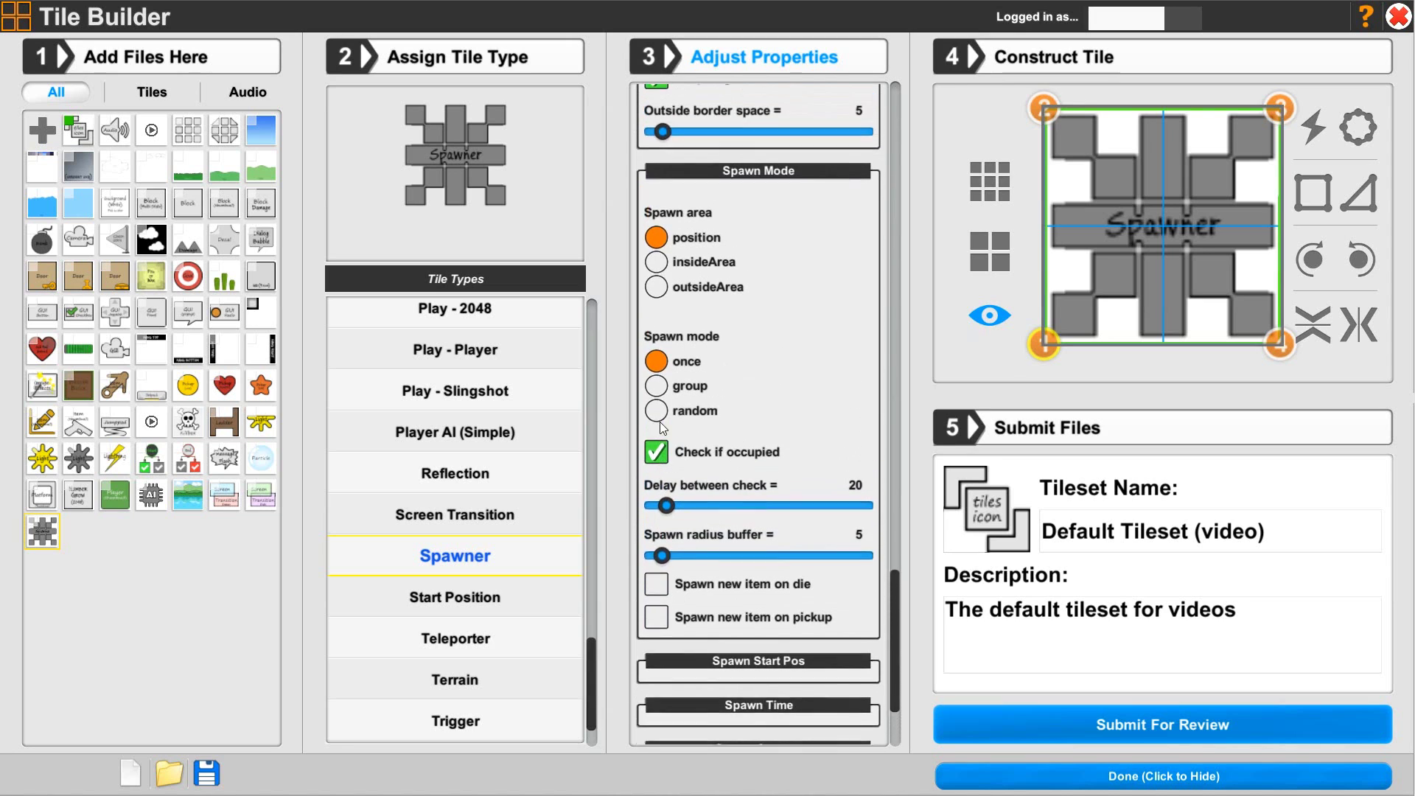
click(805, 233)
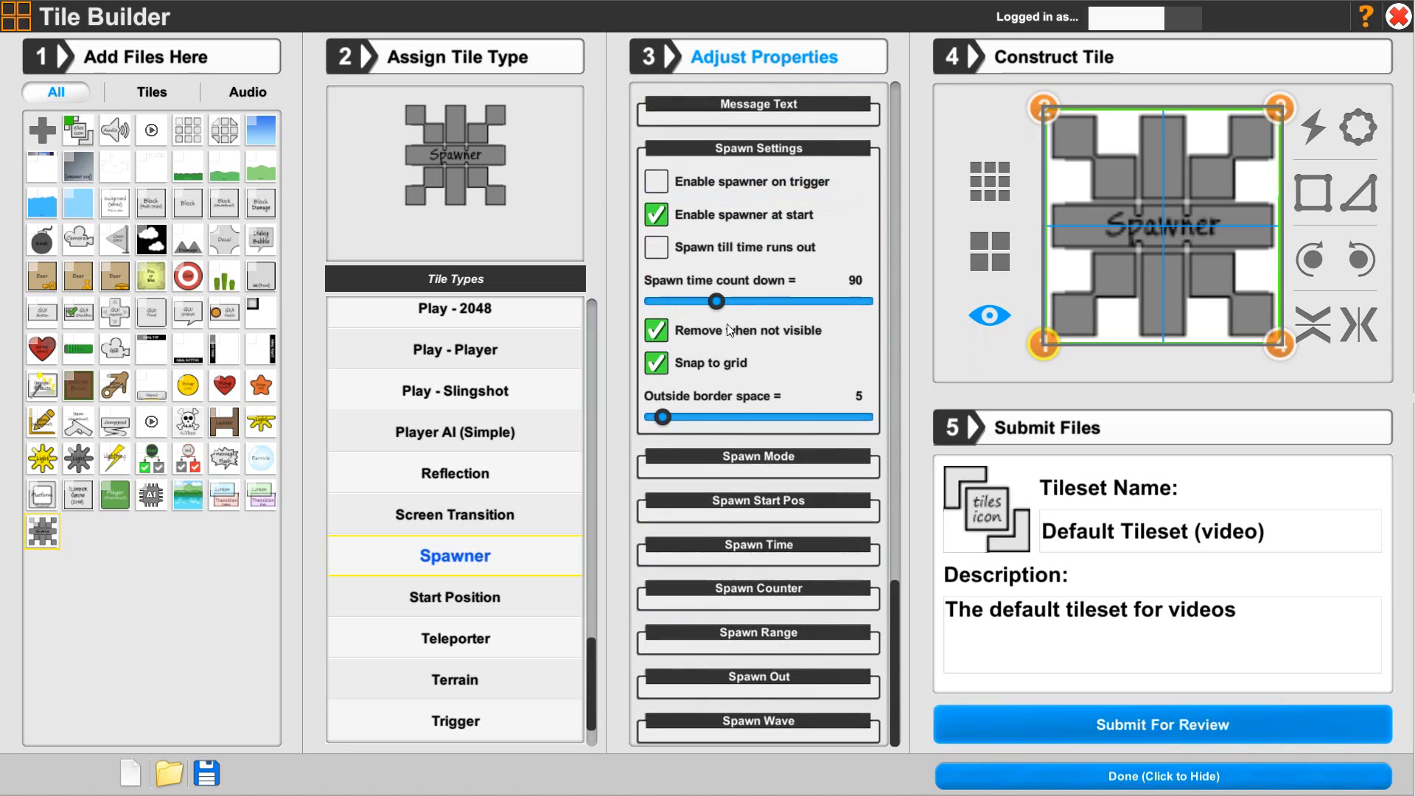
click(738, 153)
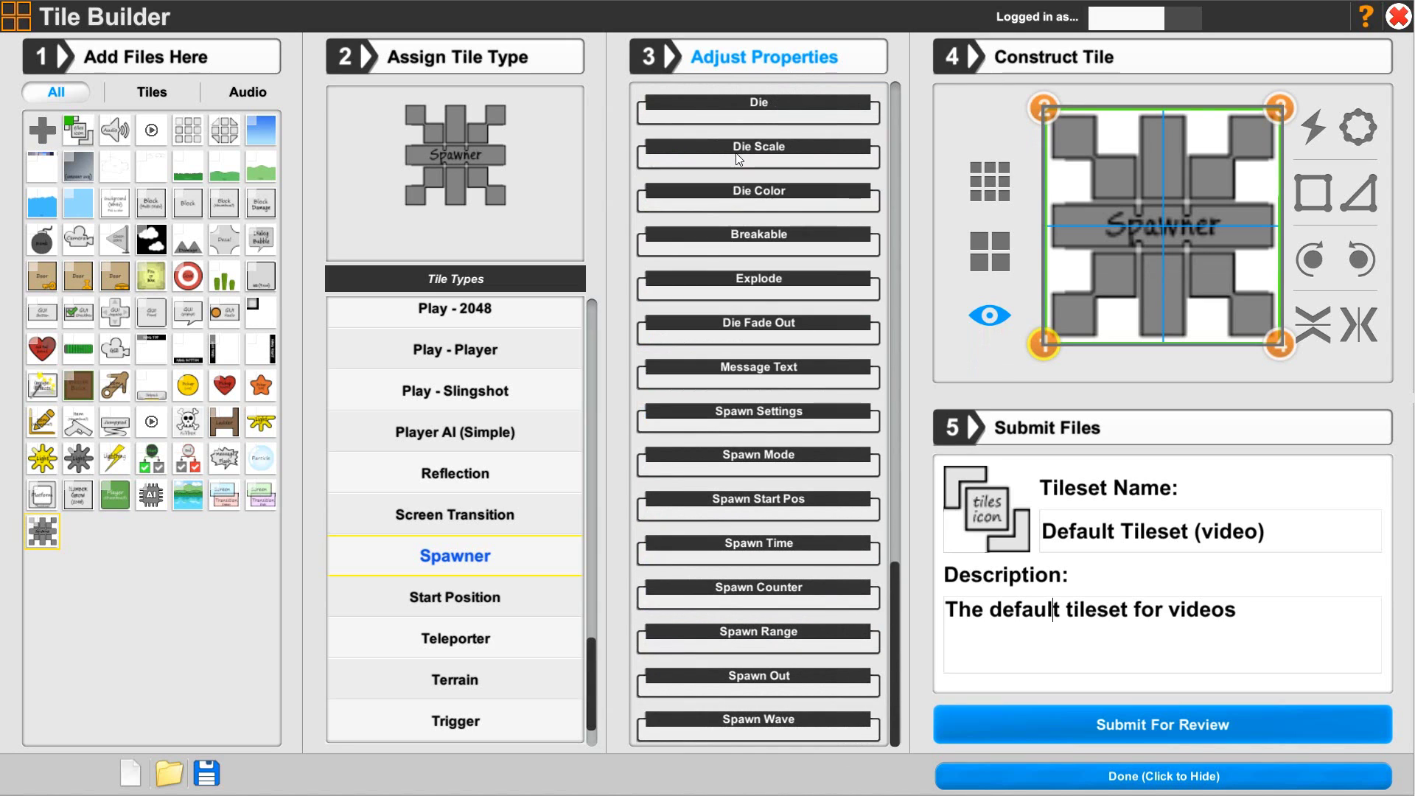
Expand Spawn Start Pos, Spawn Time and Spawn Counter, and enable Unlimited counter
click(724, 549)
click(767, 501)
scroll(753, 497, down, 5)
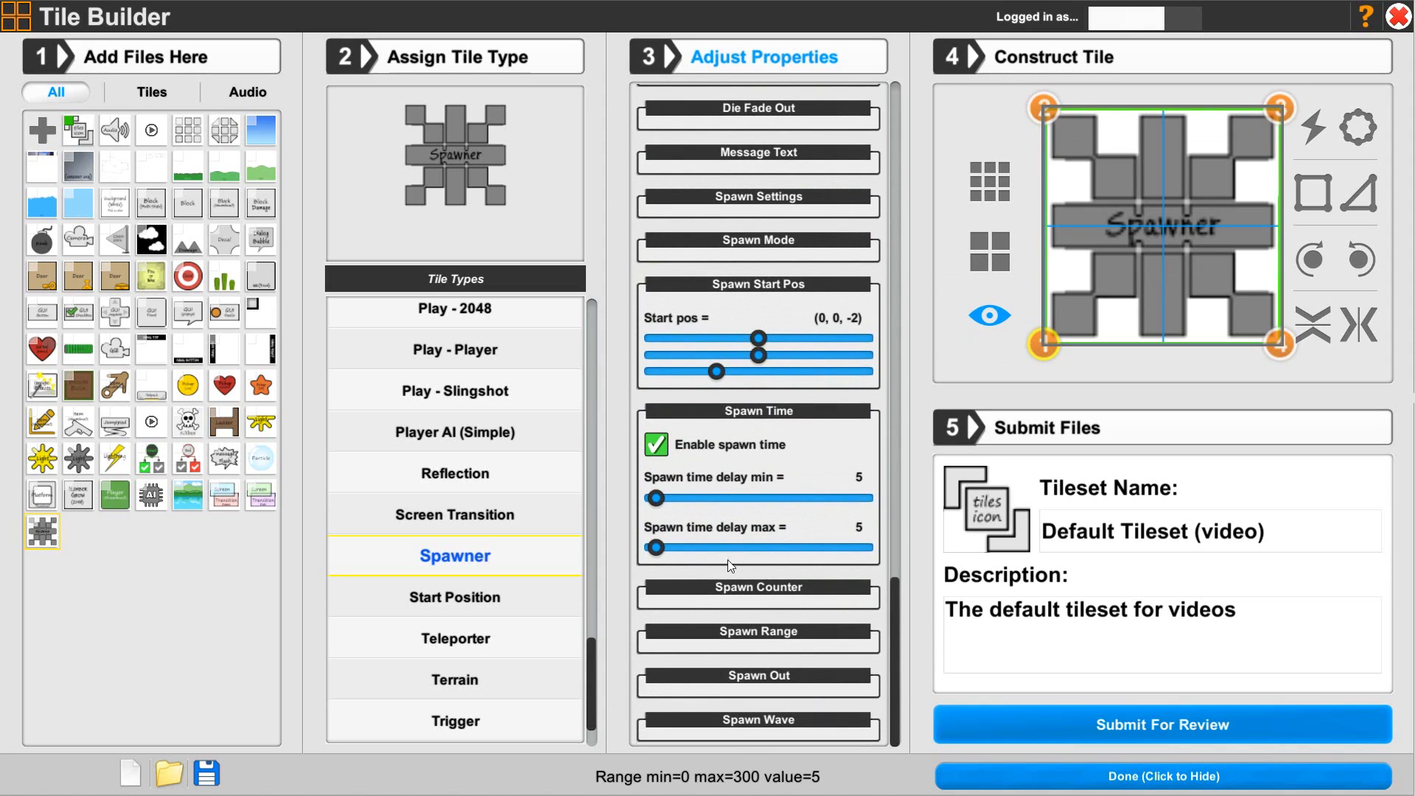
click(724, 587)
scroll(728, 609, down, 4)
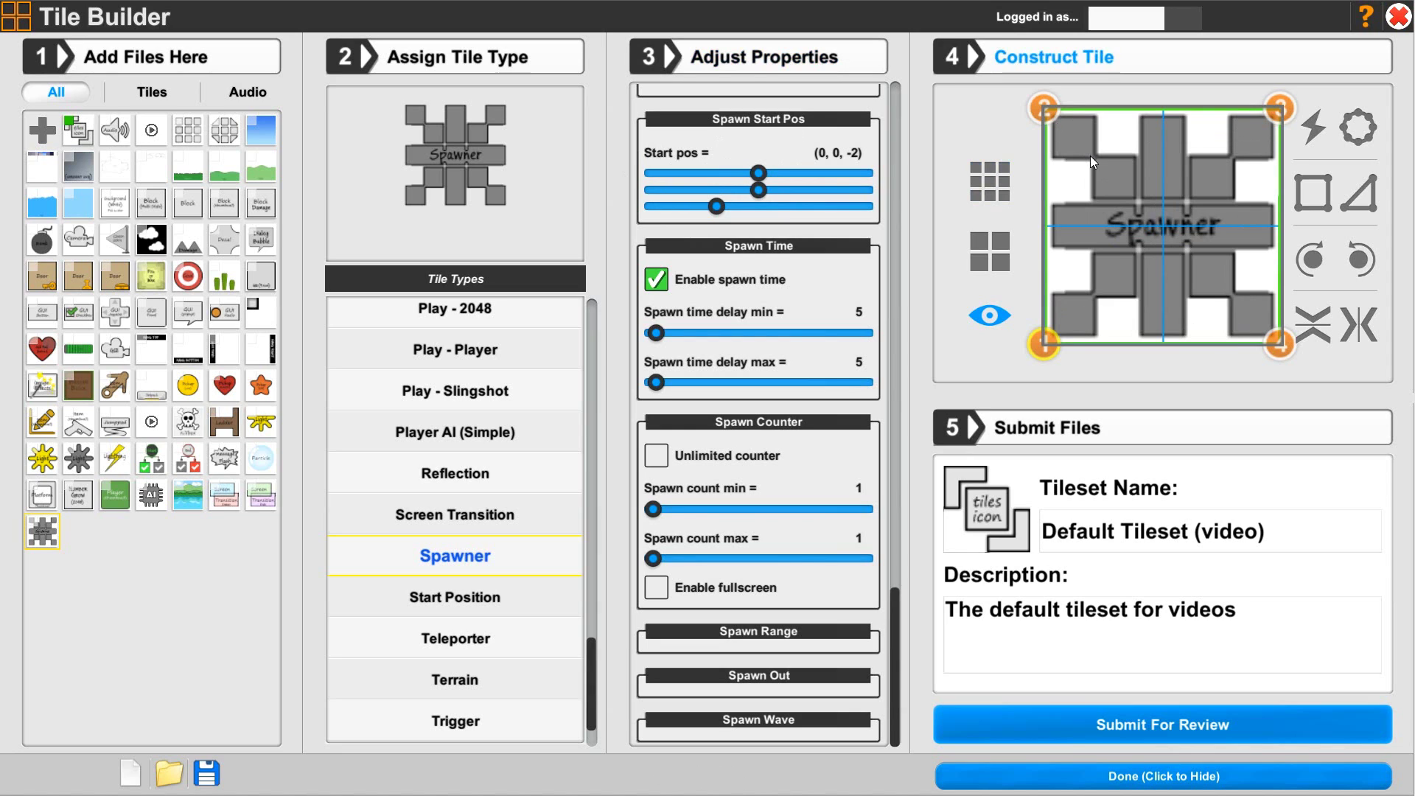
mouse_move(722, 335)
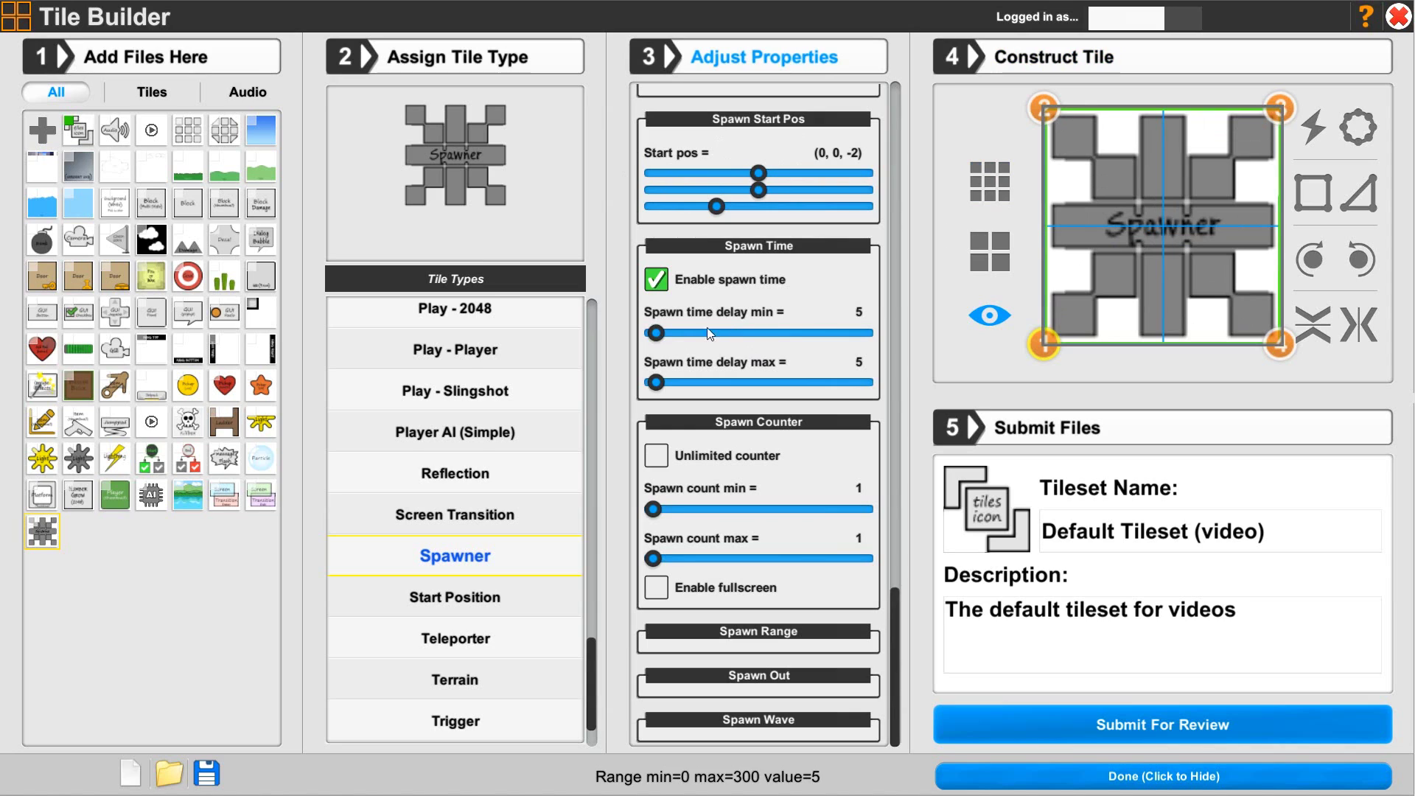
mouse_move(667, 333)
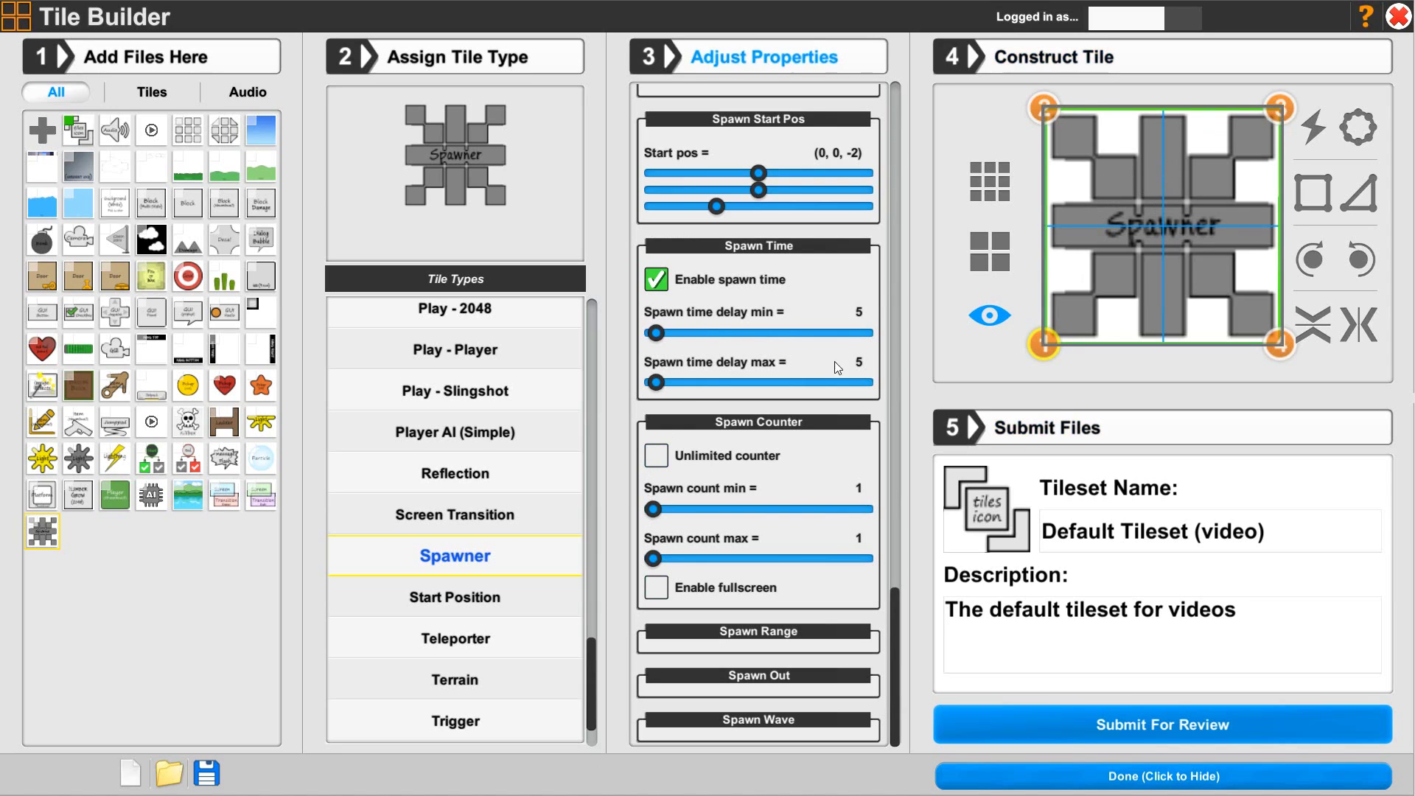
mouse_move(752, 536)
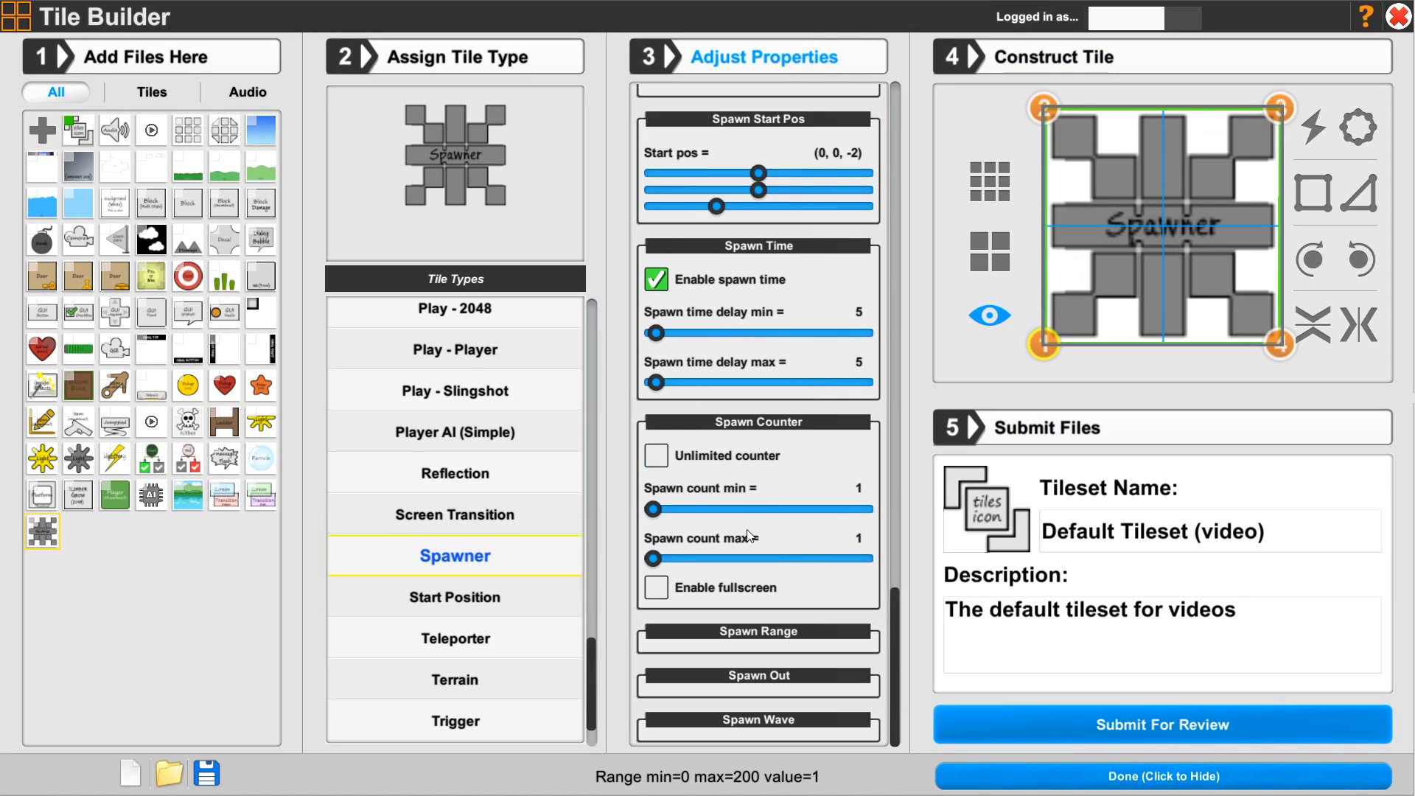
click(666, 460)
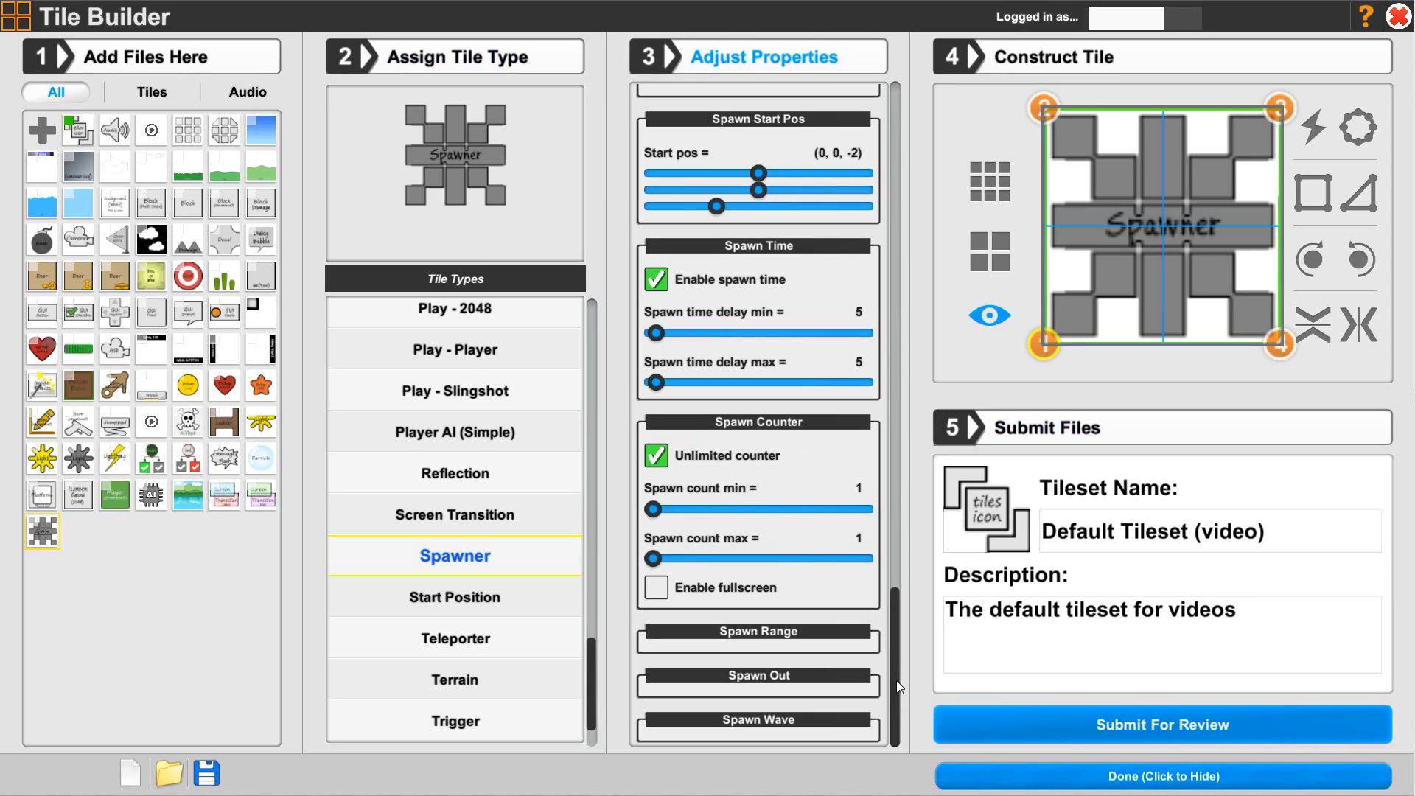
Expand Spawn Range and examine its move, rotate and scale settings
click(752, 631)
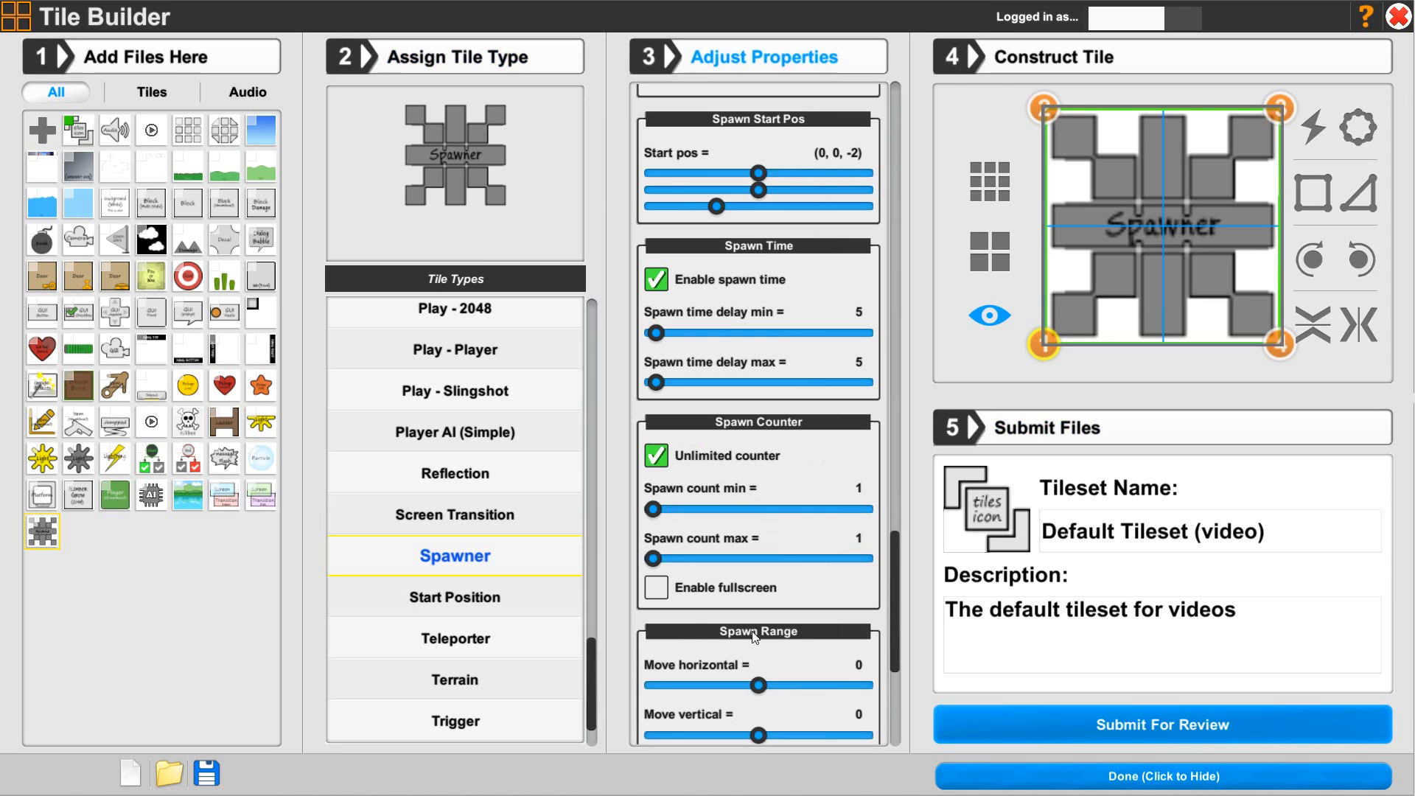
scroll(767, 630, down, 1)
scroll(767, 626, down, 5)
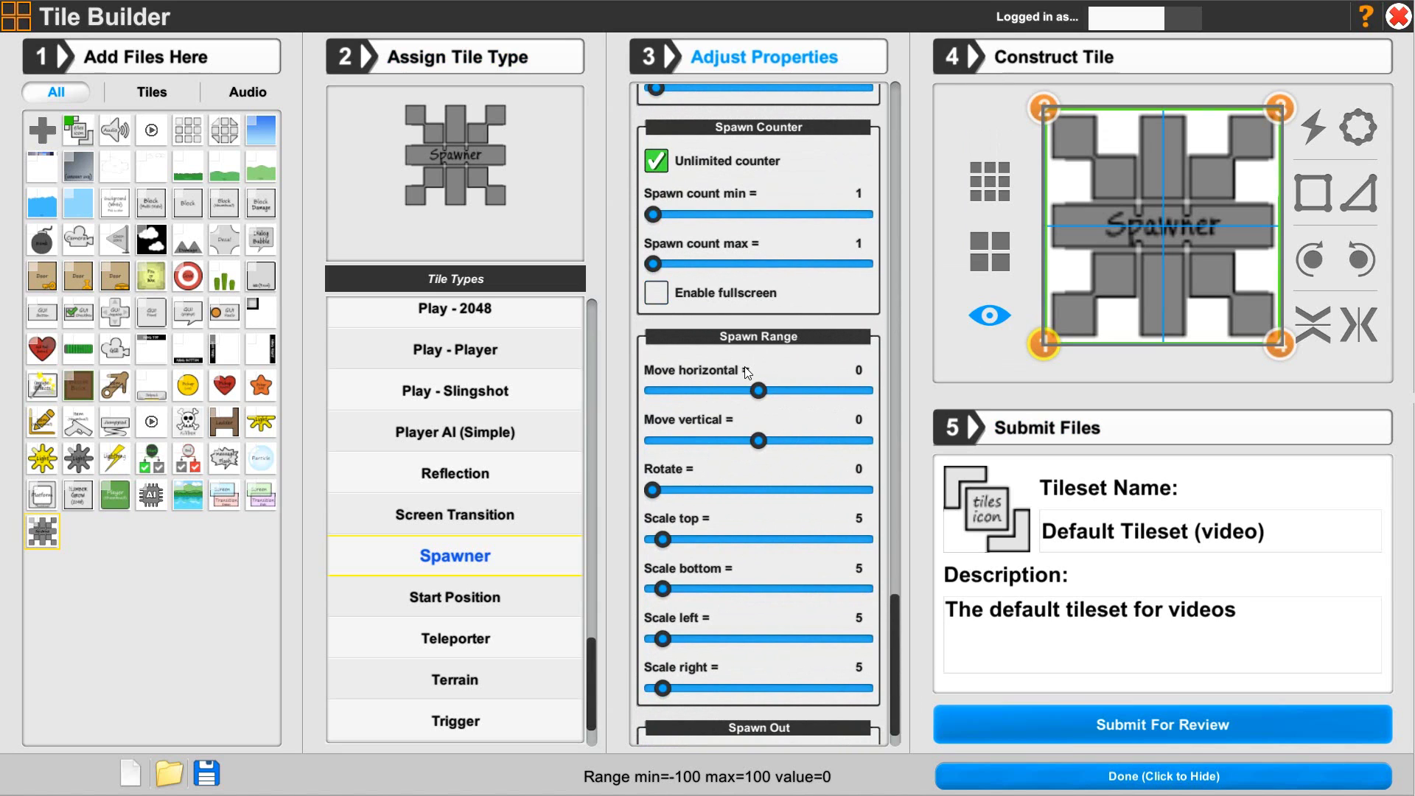
Expand Spawn Settings and Spawn Mode again, and examine the outside border space and spawn area options
scroll(679, 372, up, 5)
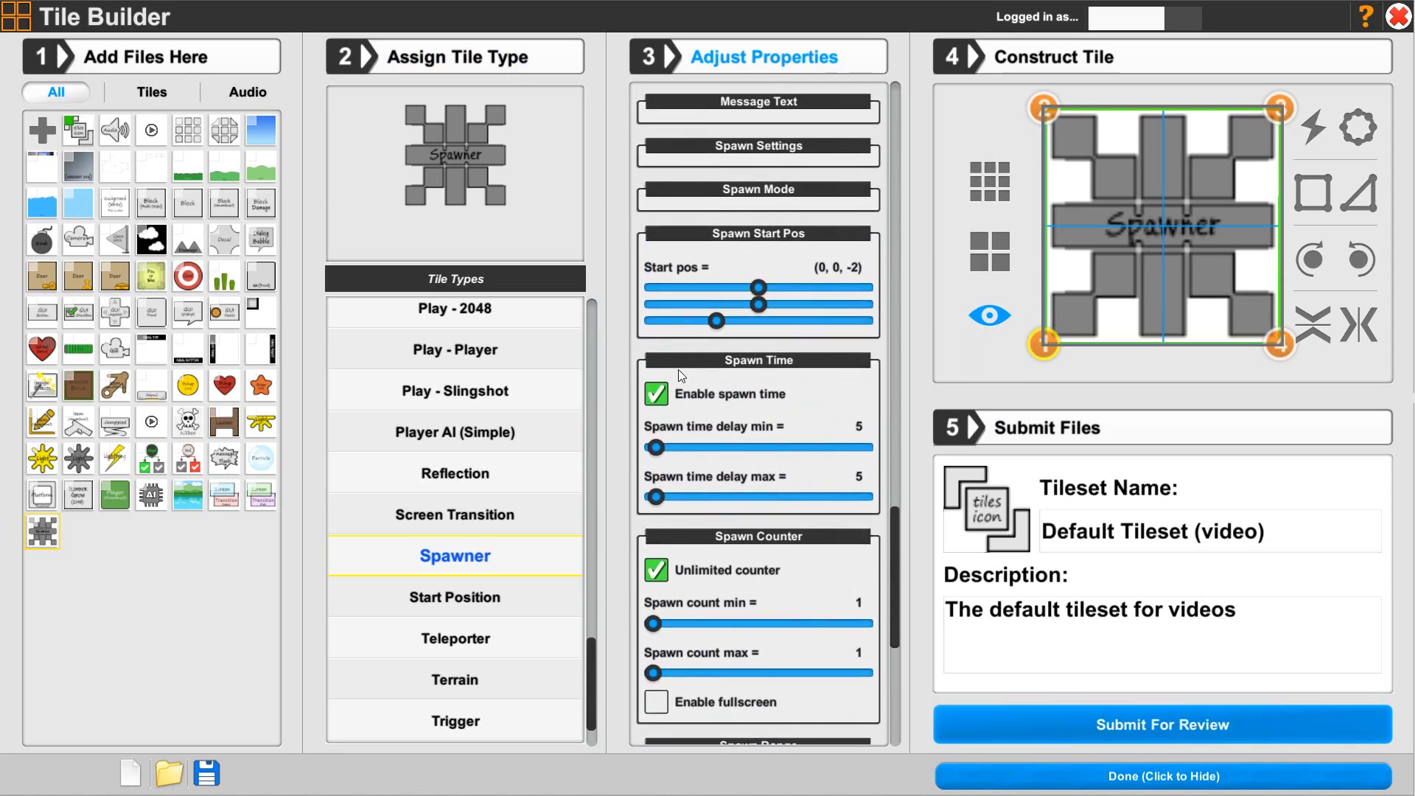
scroll(679, 369, up, 2)
click(691, 179)
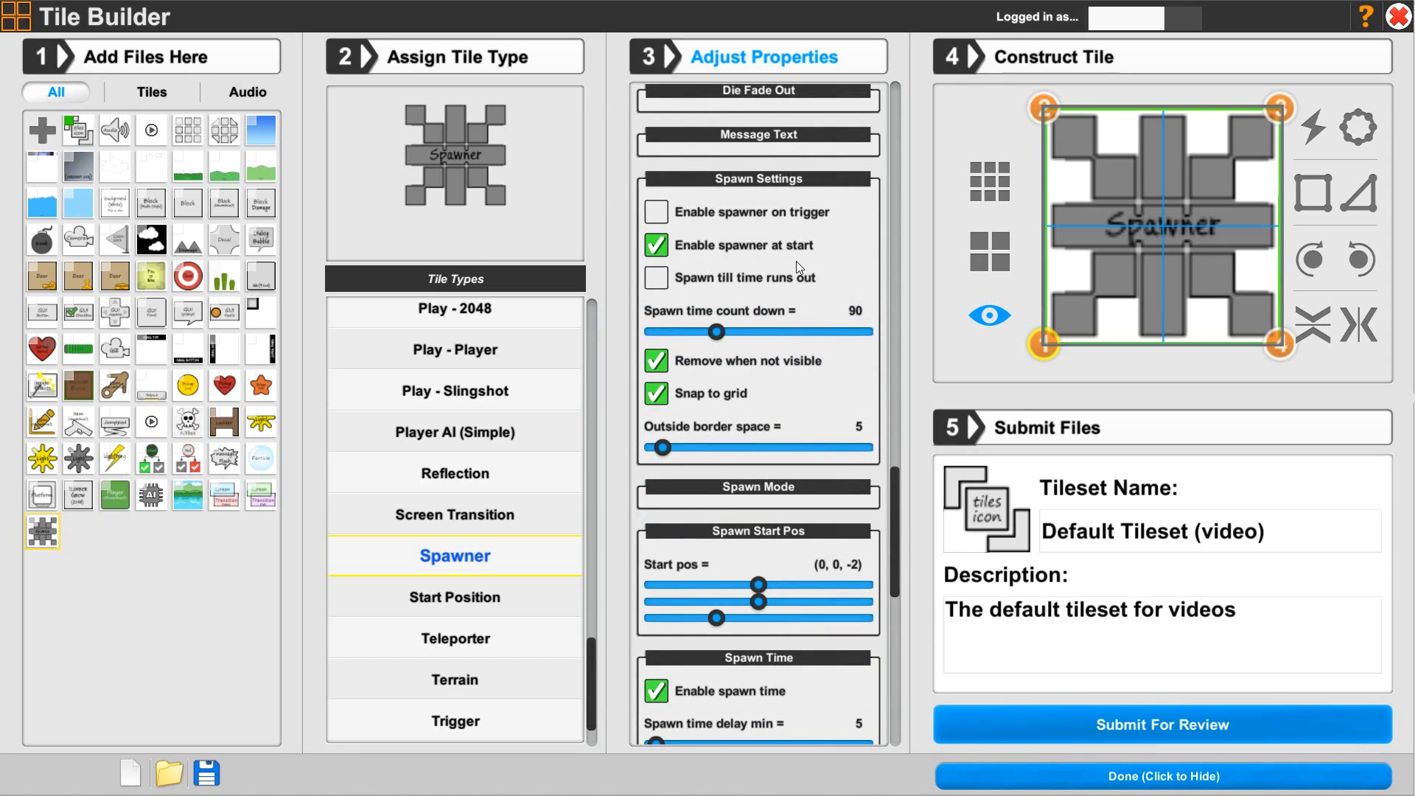
mouse_move(677, 446)
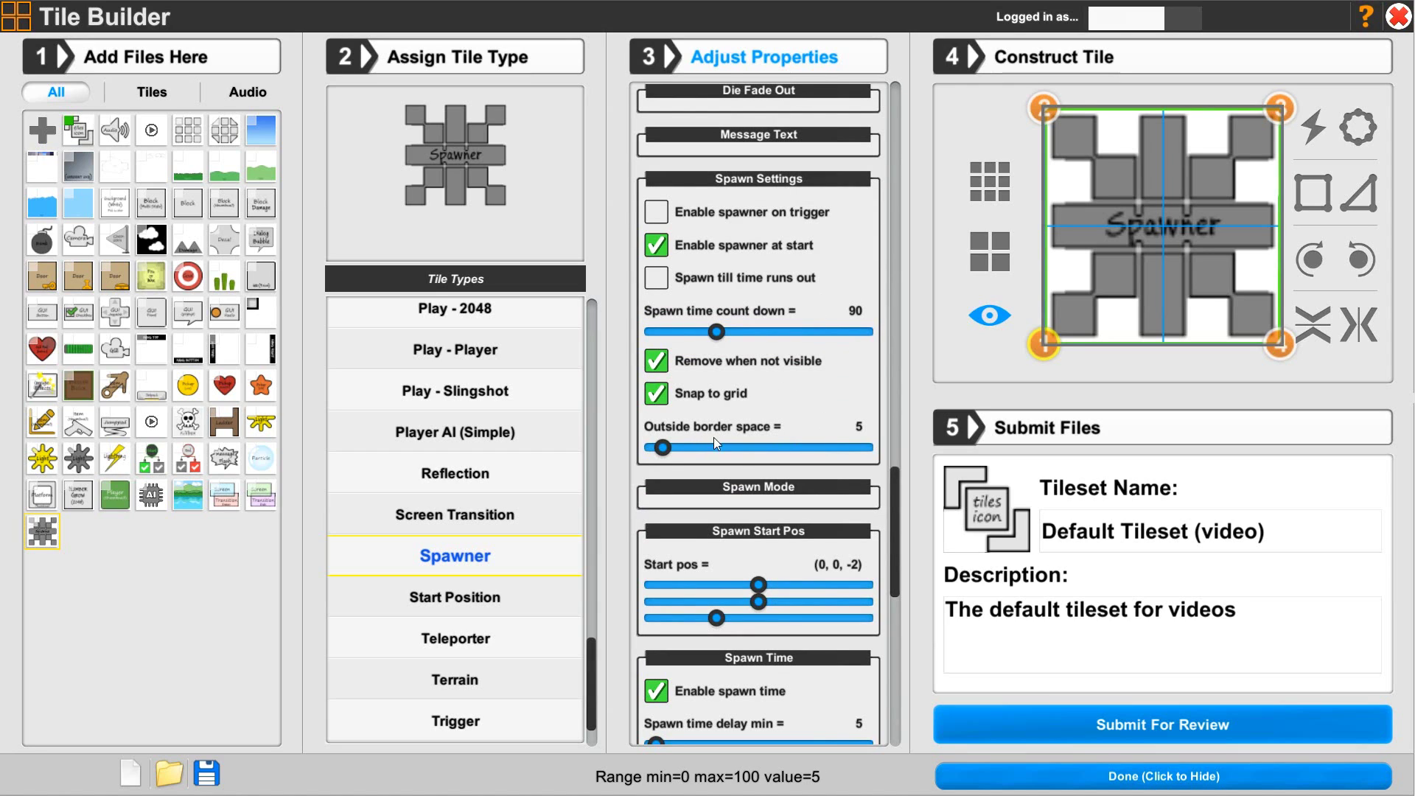
click(734, 487)
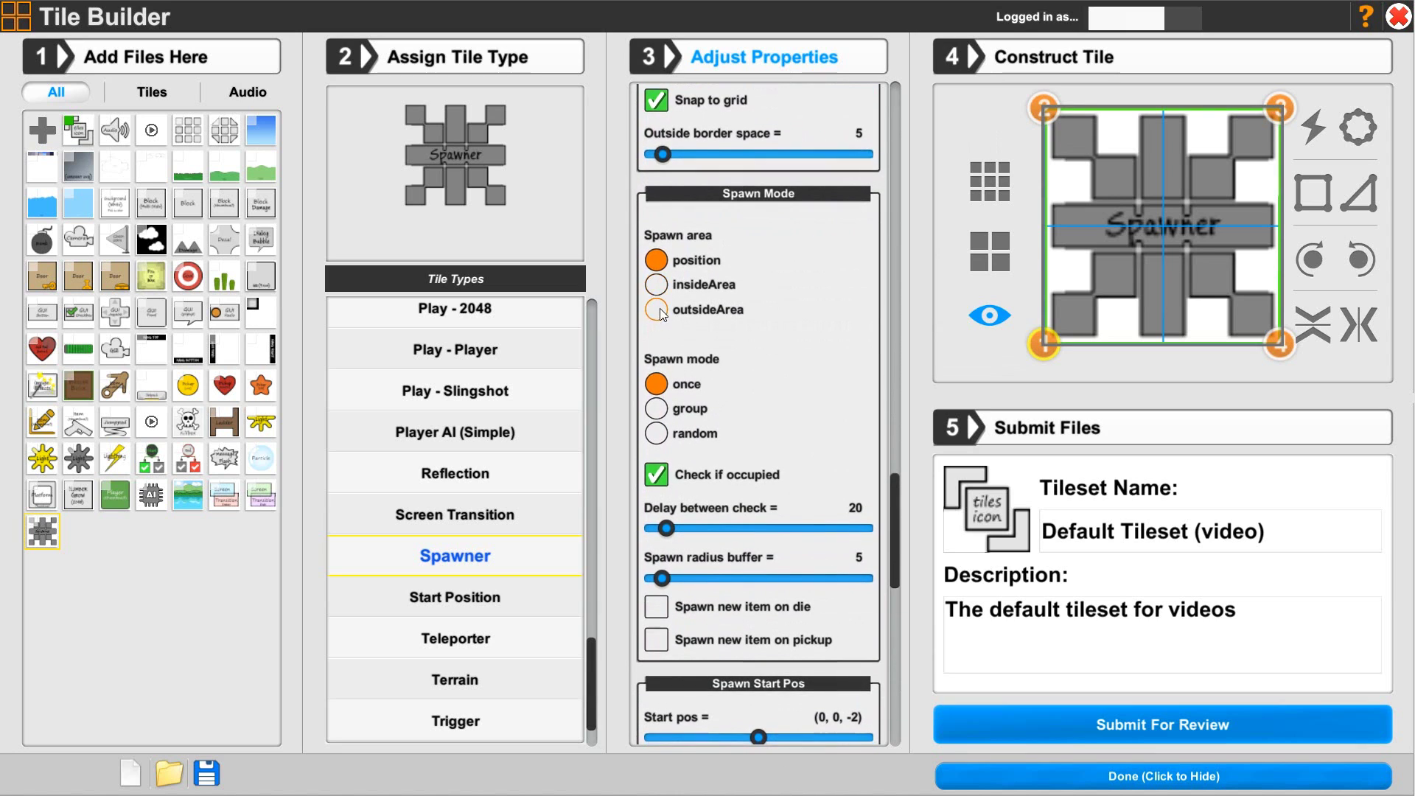
Expand Spawn Out and Spawn Wave, examine their border and wave settings, and return to Spawn Settings
scroll(743, 362, down, 10)
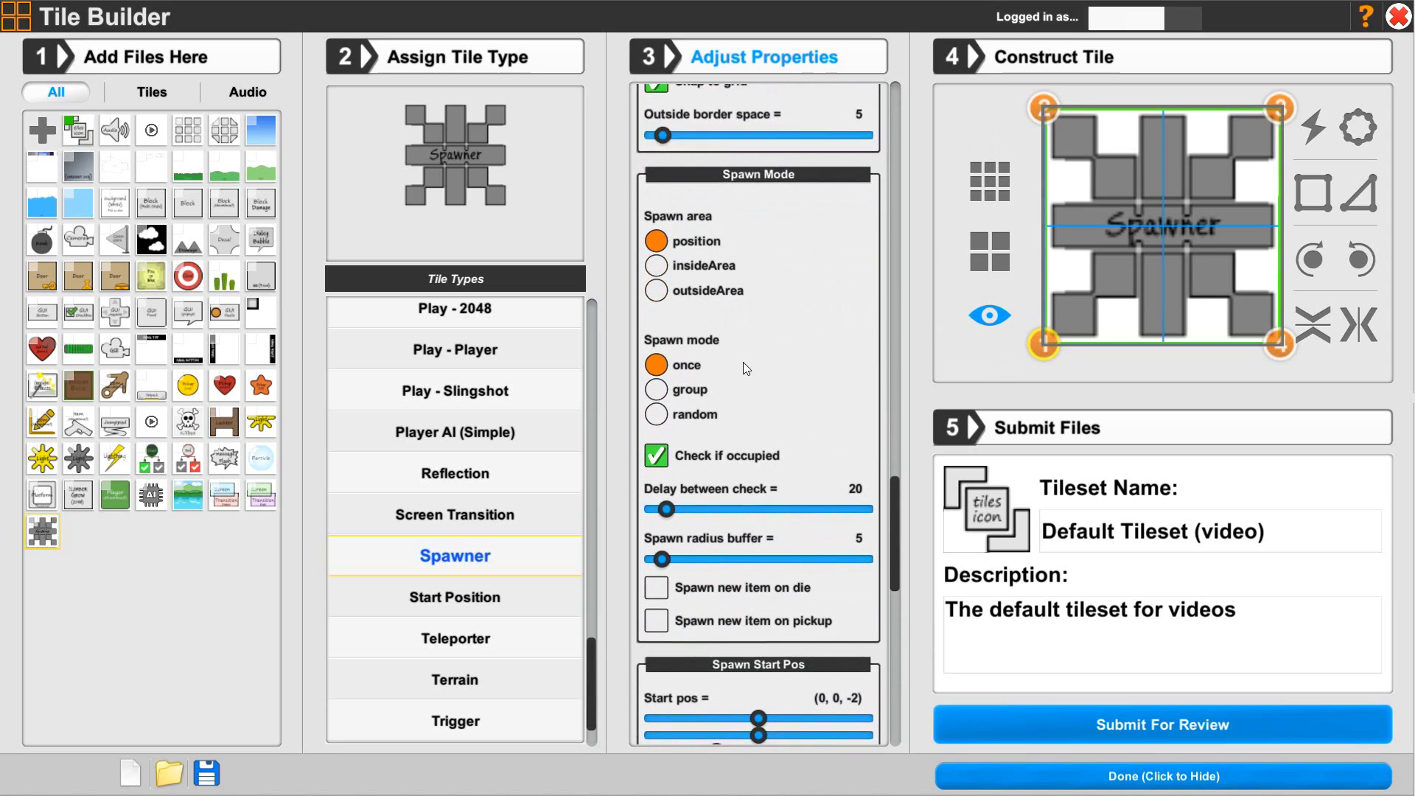
scroll(738, 340, down, 3)
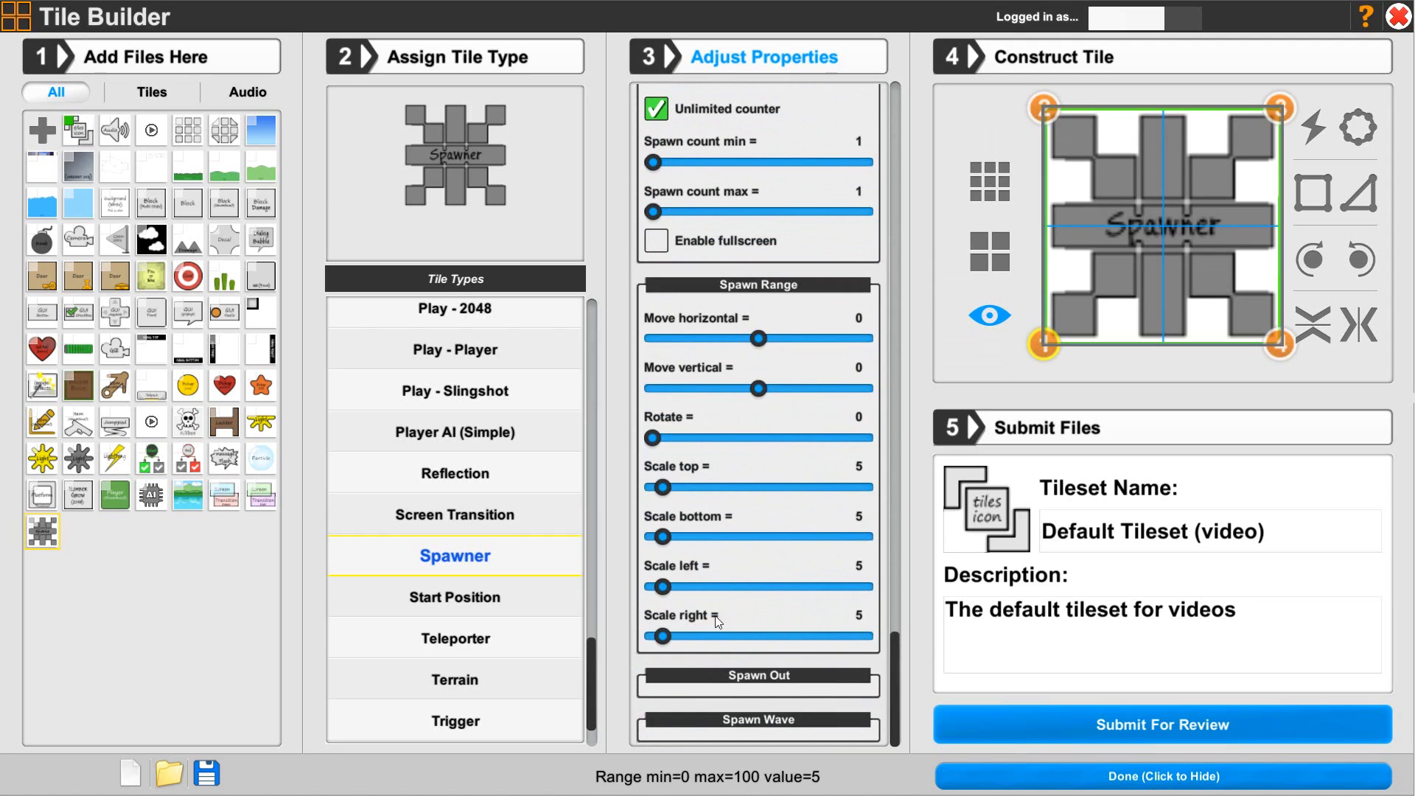
click(737, 680)
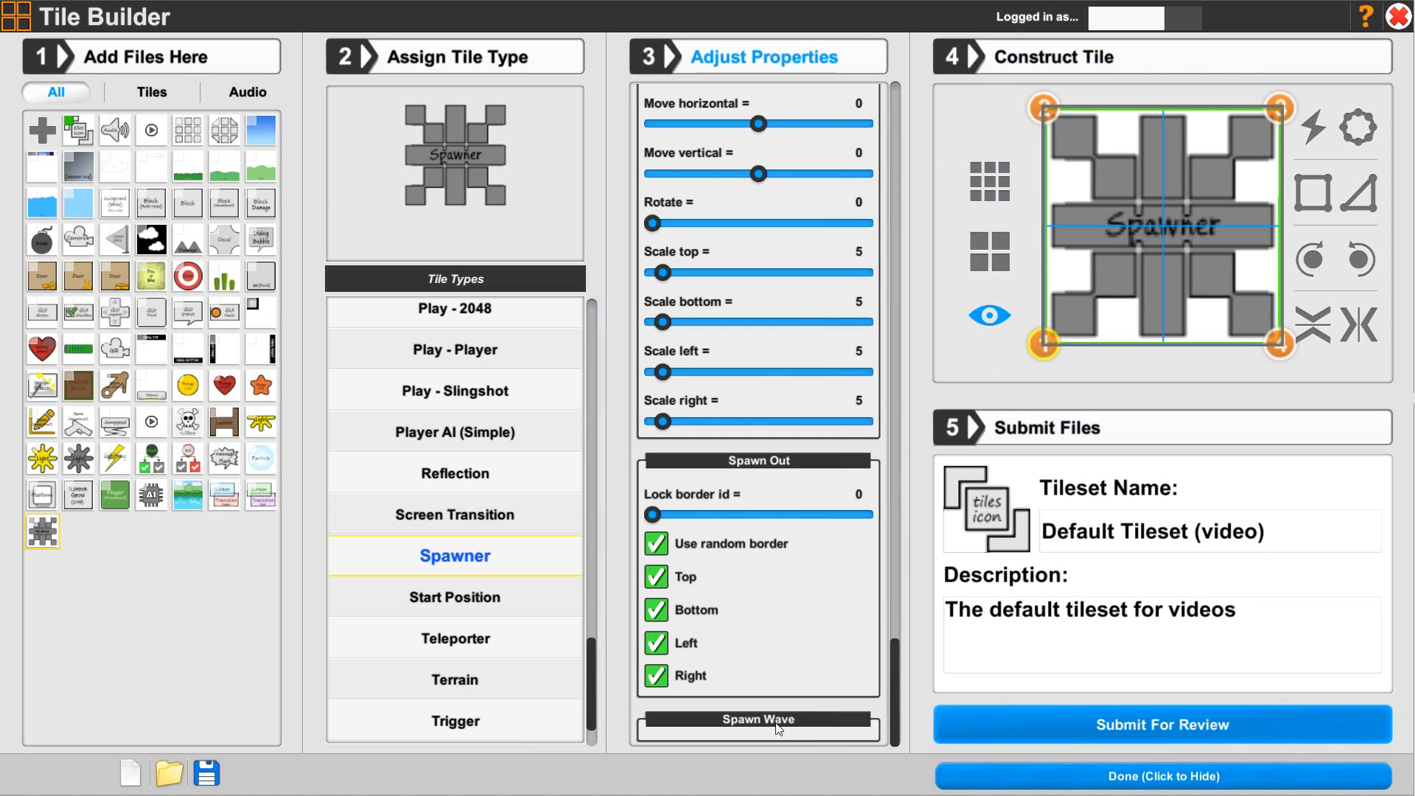
scroll(759, 718, down, 3)
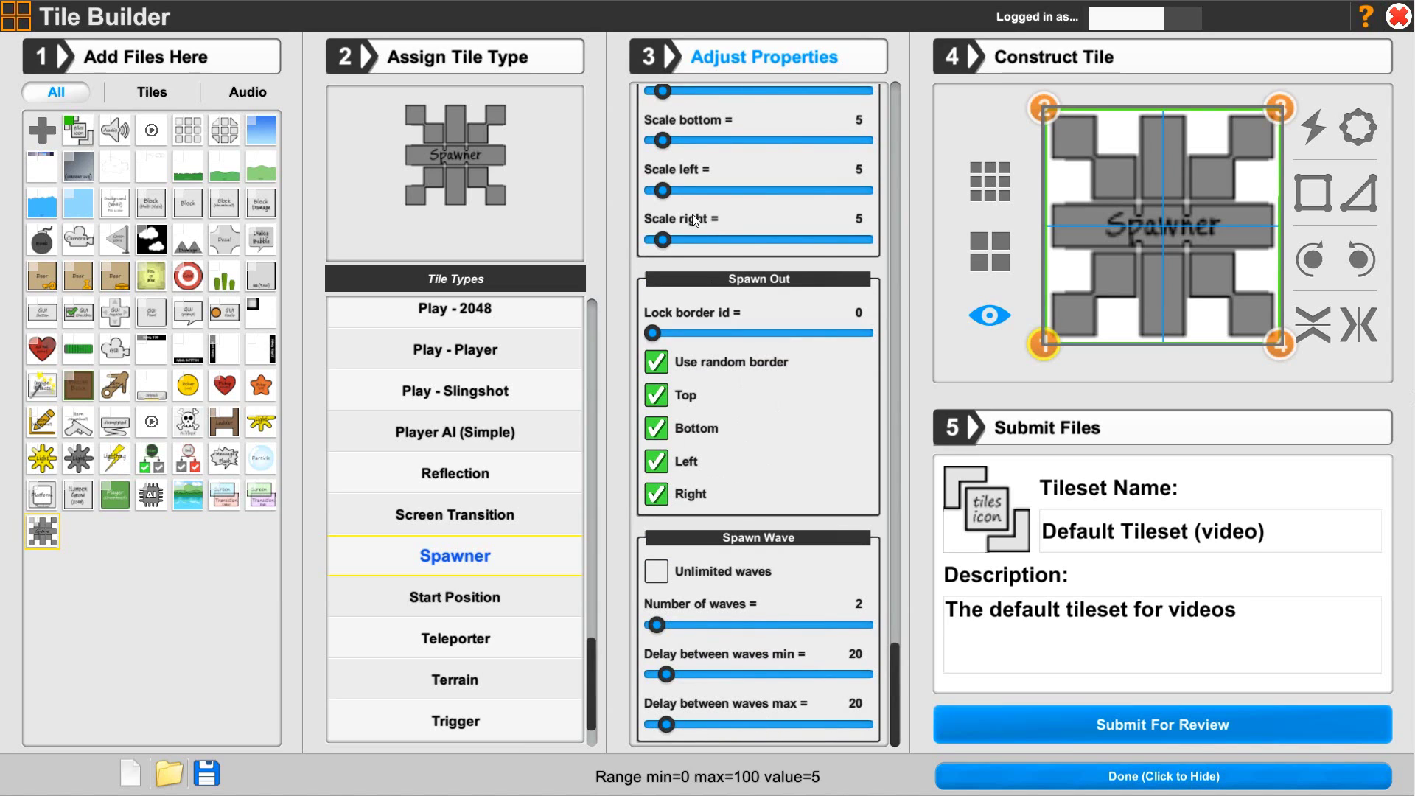
drag(895, 687, 899, 453)
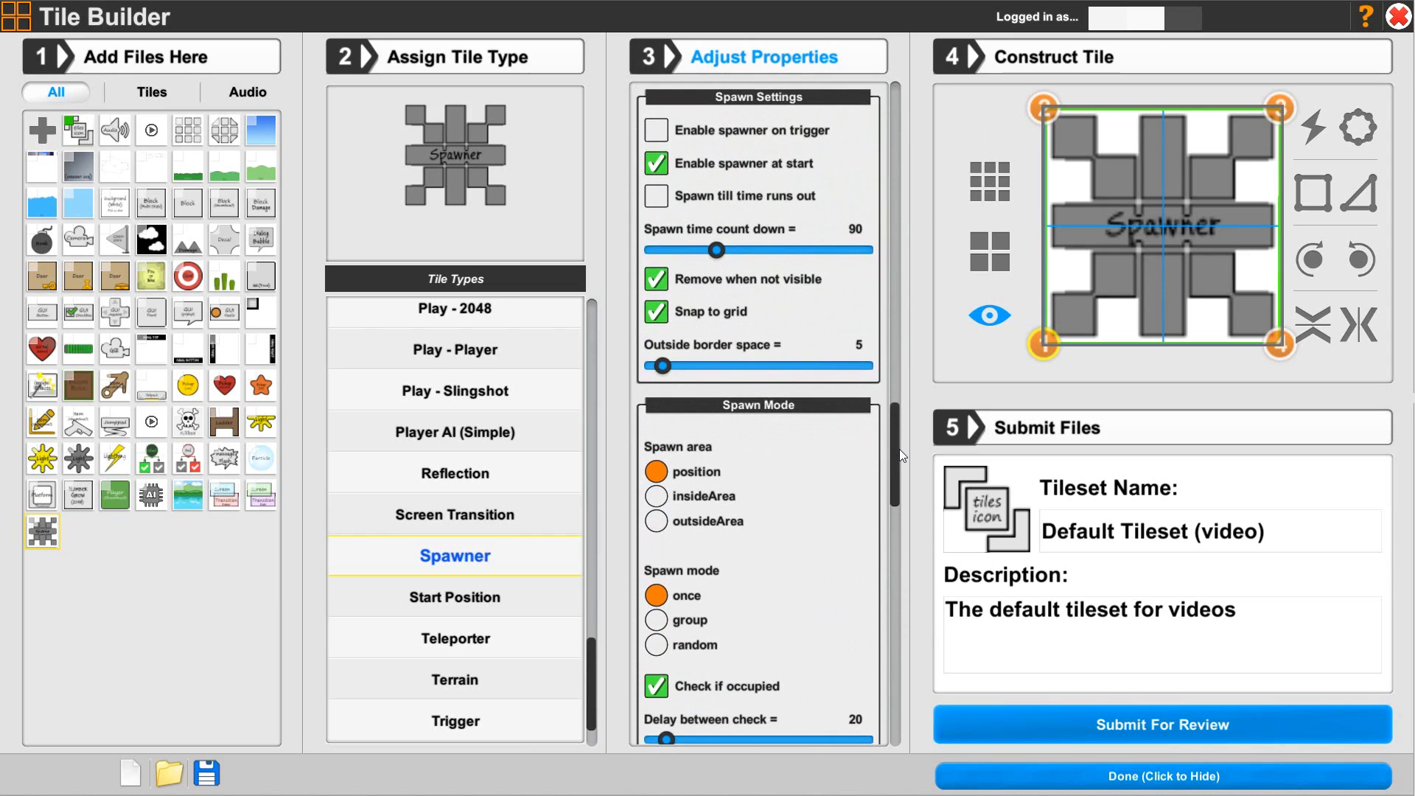